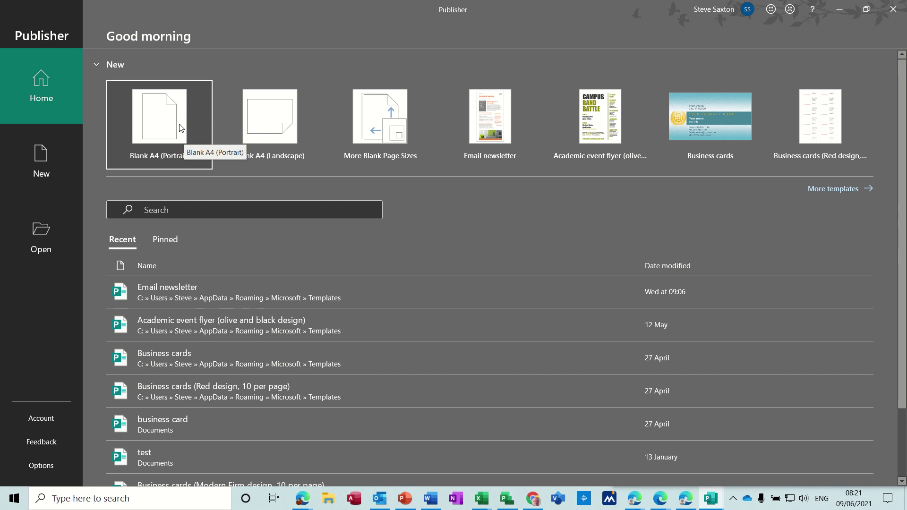
Create a blank A4 portrait publication and open its master page for editing.
{"action": "left_click", "coordinate": [156, 123]}
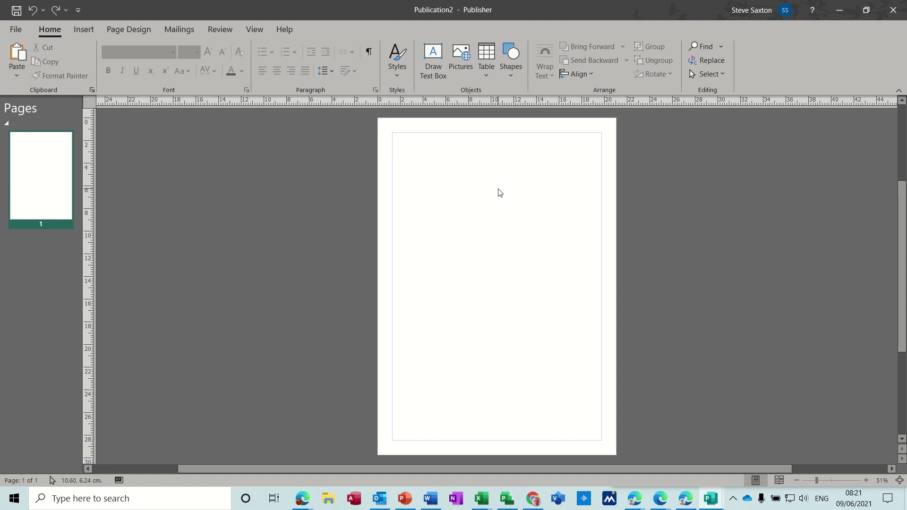
{"action": "left_click", "coordinate": [254, 30]}
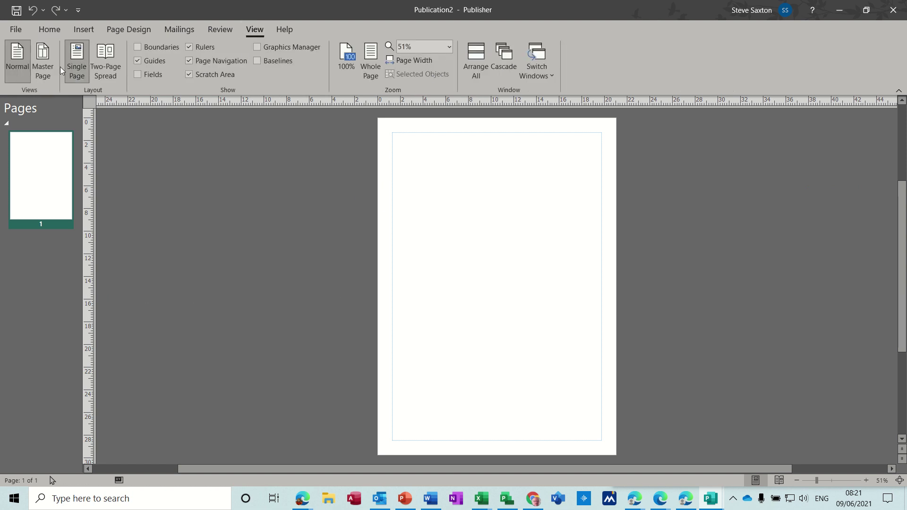
{"action": "left_click", "coordinate": [44, 66]}
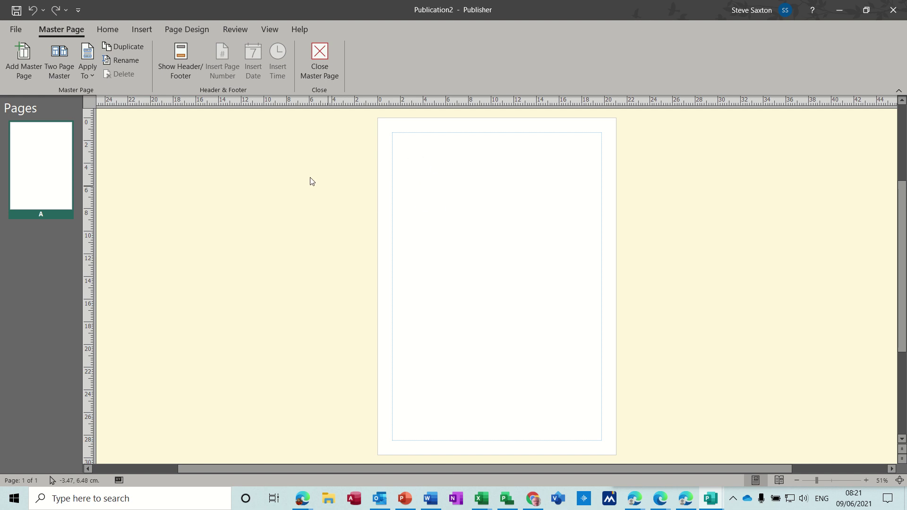
Insert the BRIDGE picture from the General pictures folder onto the master page.
{"action": "left_click", "coordinate": [140, 30]}
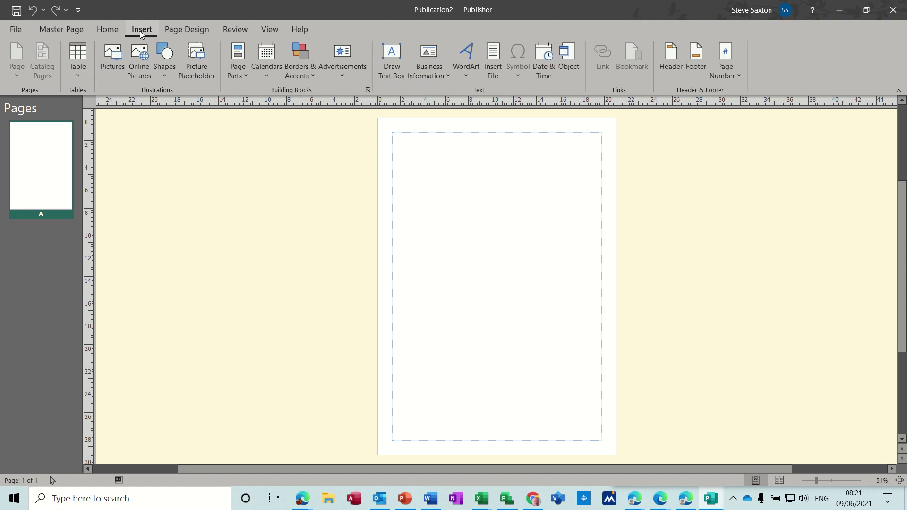
{"action": "left_click", "coordinate": [105, 57]}
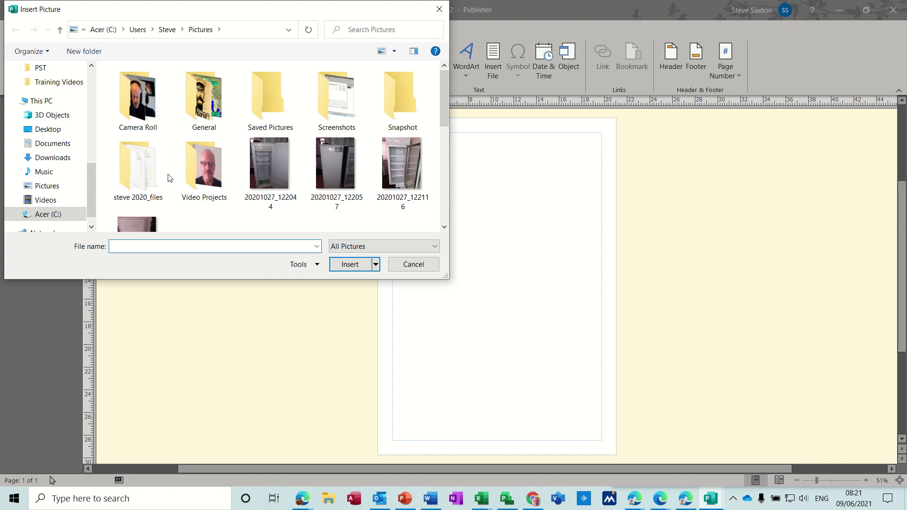
{"action": "double_click", "coordinate": [203, 107]}
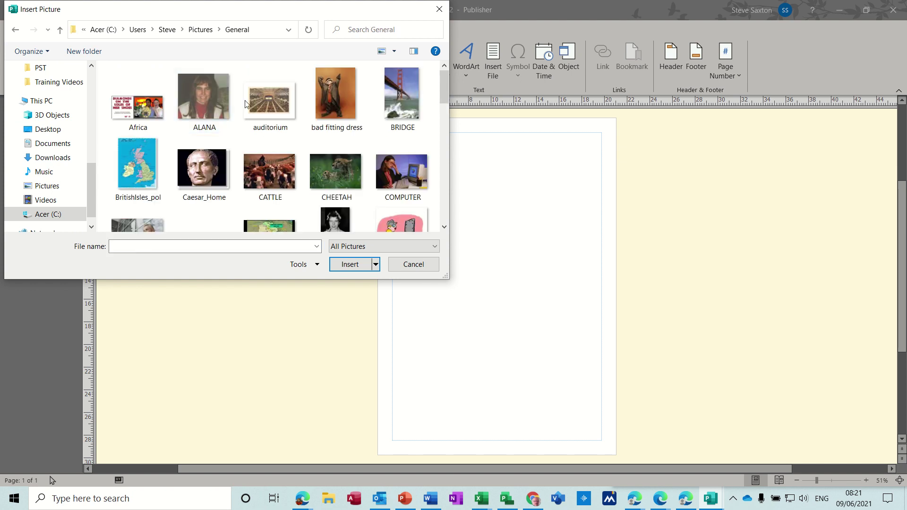
{"action": "left_click", "coordinate": [397, 94]}
{"action": "double_click", "coordinate": [397, 94]}
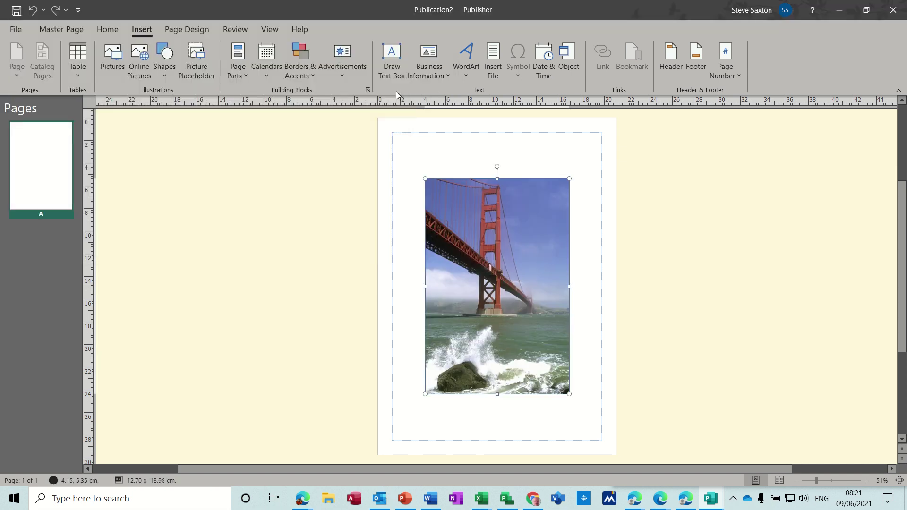
Align the bridge picture with the page's upper-left corner and stretch it over the whole page, about 21 x 29.8 cm.
{"action": "left_click_drag", "start_coordinate": [466, 200], "coordinate": [418, 141]}
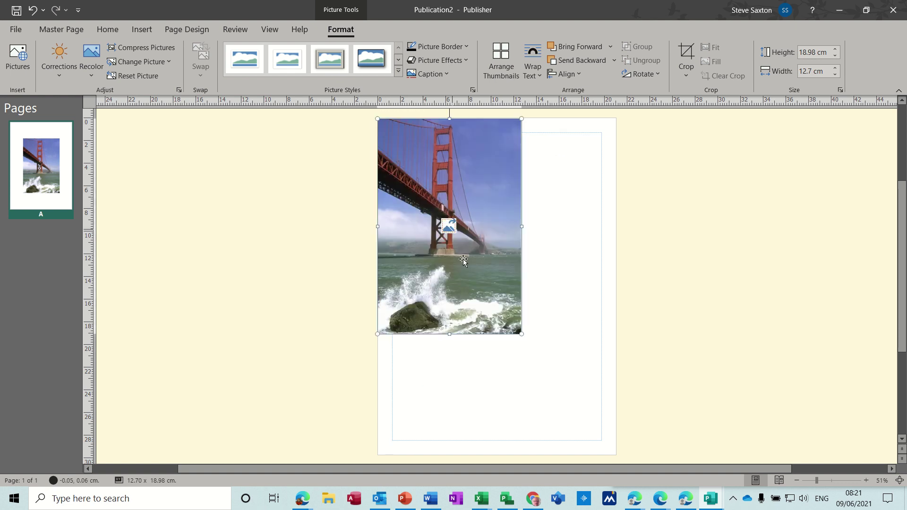
{"action": "left_click_drag", "start_coordinate": [544, 341], "coordinate": [600, 372]}
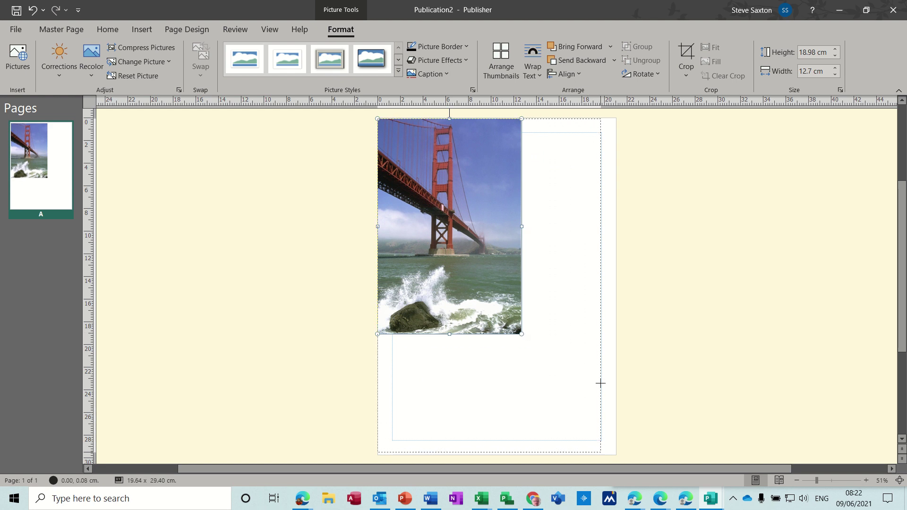
{"action": "left_click_drag", "start_coordinate": [600, 386], "coordinate": [604, 391]}
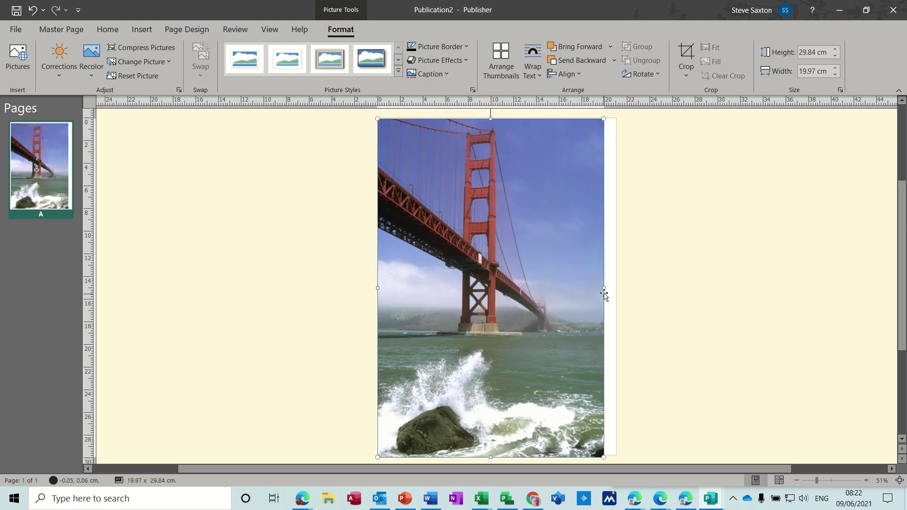
{"action": "left_click_drag", "start_coordinate": [605, 289], "coordinate": [616, 288]}
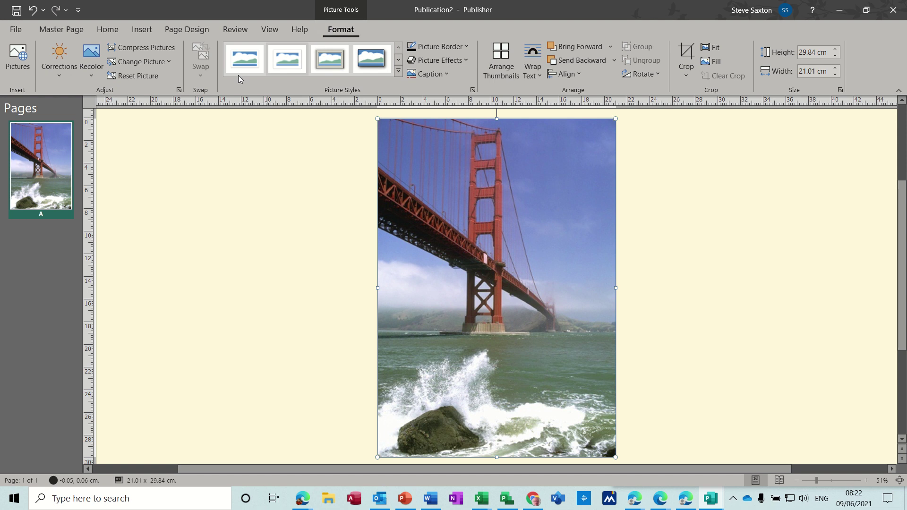
Recolor the bridge picture with the light blue Accent color 1 Light variation.
{"action": "left_click", "coordinate": [92, 74]}
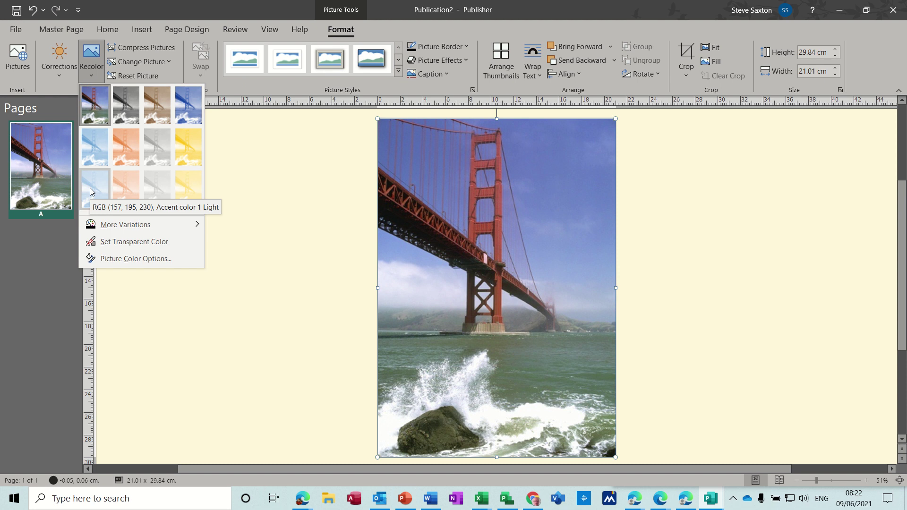
{"action": "left_click", "coordinate": [92, 191]}
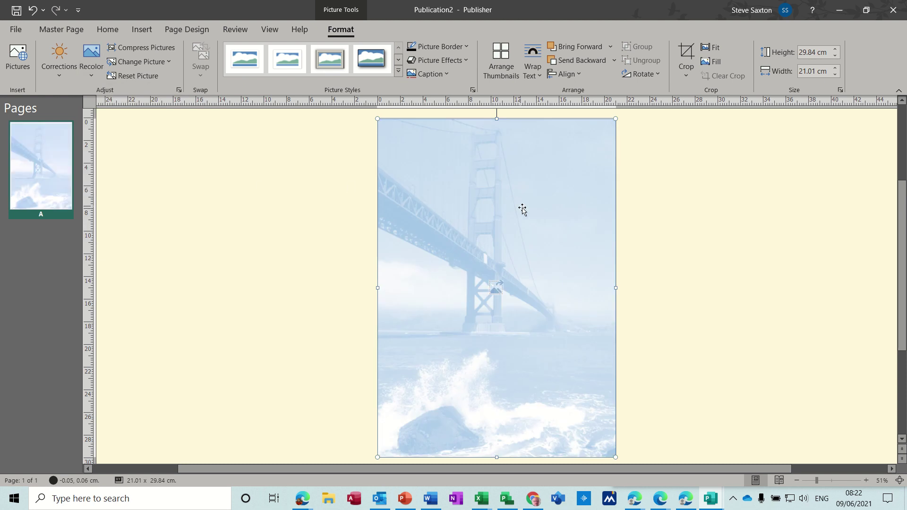
Enter the author's first name in the master page header.
{"action": "key", "text": "ctrl+m"}
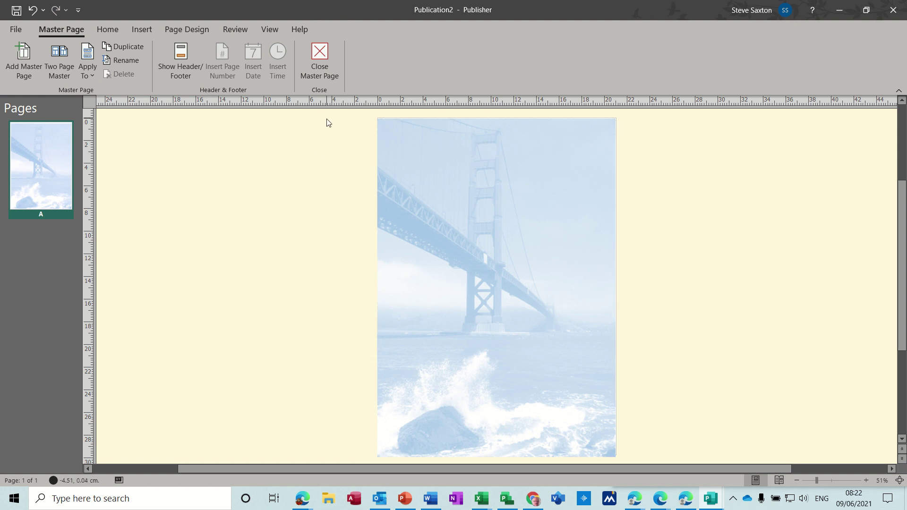
{"action": "left_click", "coordinate": [182, 56]}
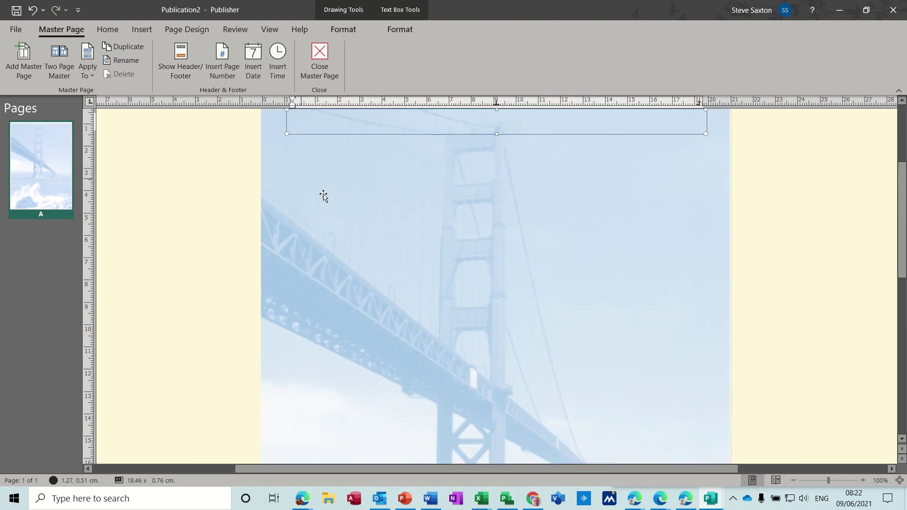
{"action": "type", "text": "Steve"}
Add a page number and the centred author's first name to the footer, and close the master page.
{"action": "left_click_drag", "start_coordinate": [904, 211], "coordinate": [906, 326]}
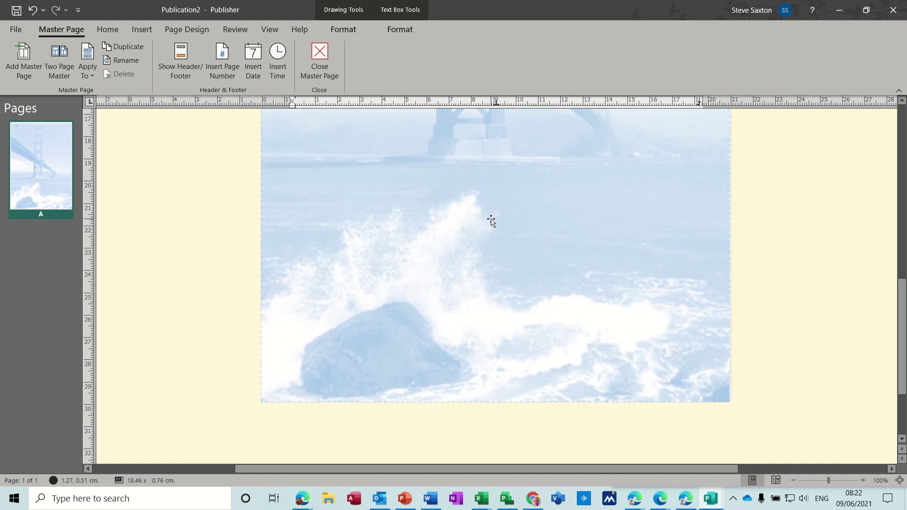
{"action": "left_click", "coordinate": [183, 58]}
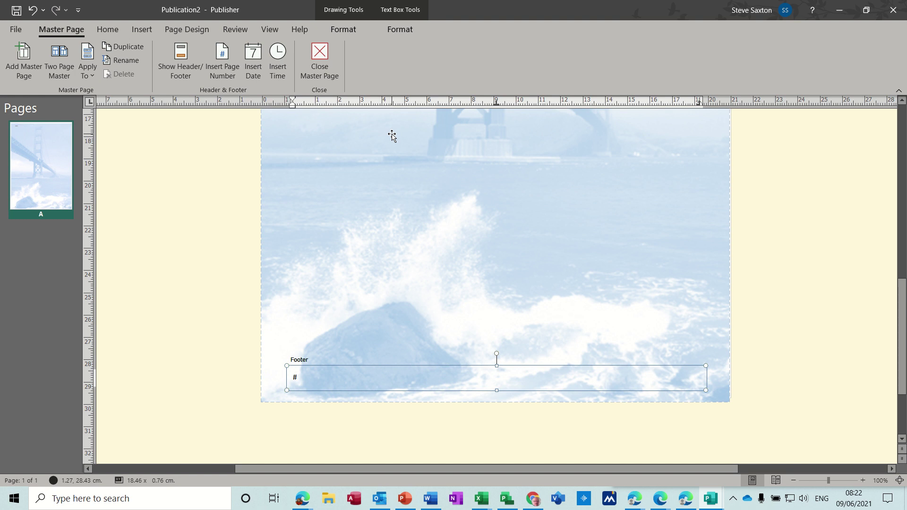
{"action": "key", "text": "Tab"}
{"action": "type", "text": "Steve"}
{"action": "left_click", "coordinate": [319, 56]}
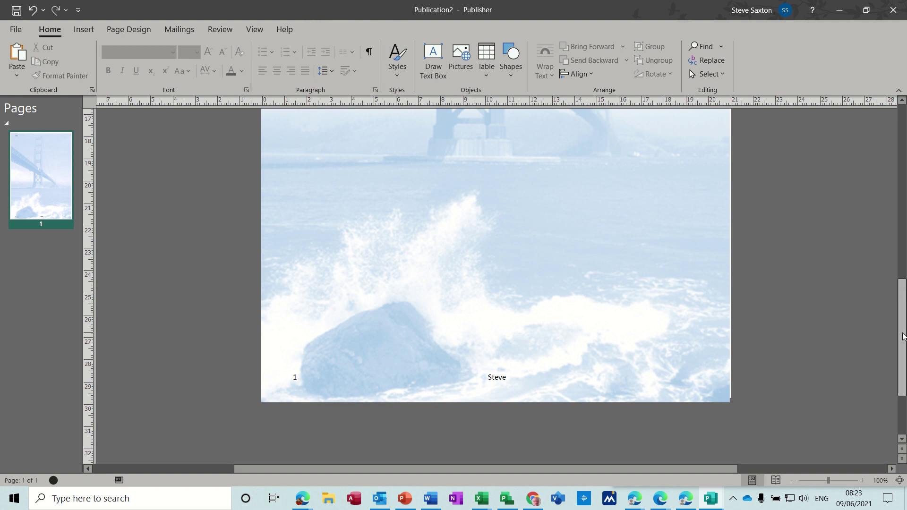
Draw a text box about 7 x 7 cm in the page's upper-left area and fill it with a few lines of filler text.
{"action": "left_click_drag", "start_coordinate": [900, 329], "coordinate": [902, 281]}
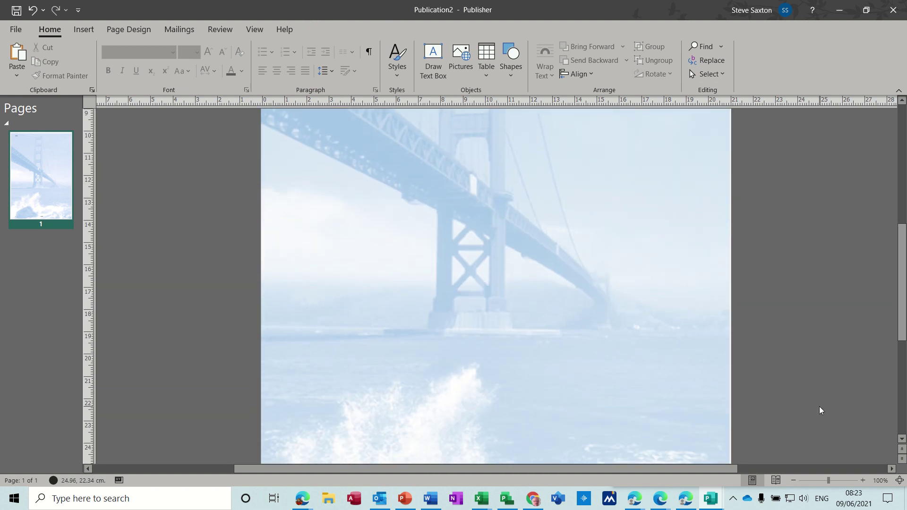
{"action": "left_click", "coordinate": [794, 481]}
{"action": "left_click", "coordinate": [794, 481]}
{"action": "left_click", "coordinate": [794, 481]}
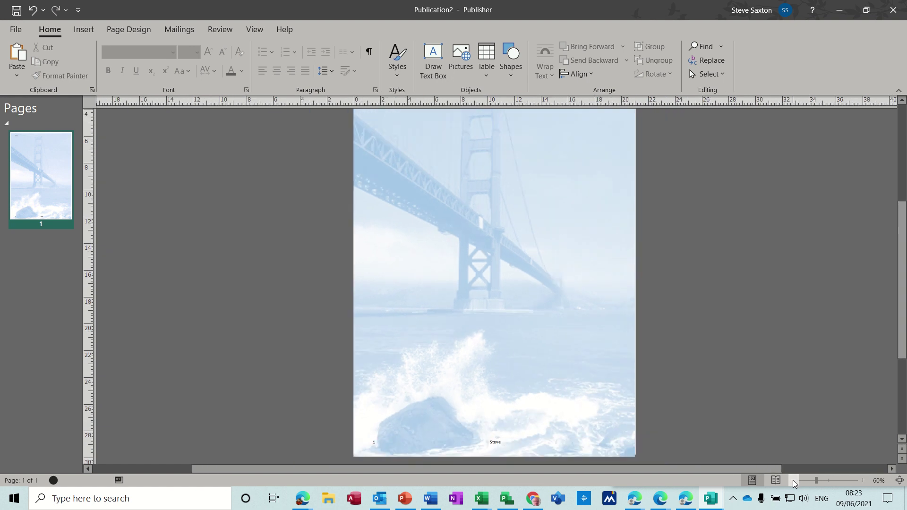
{"action": "left_click", "coordinate": [794, 480]}
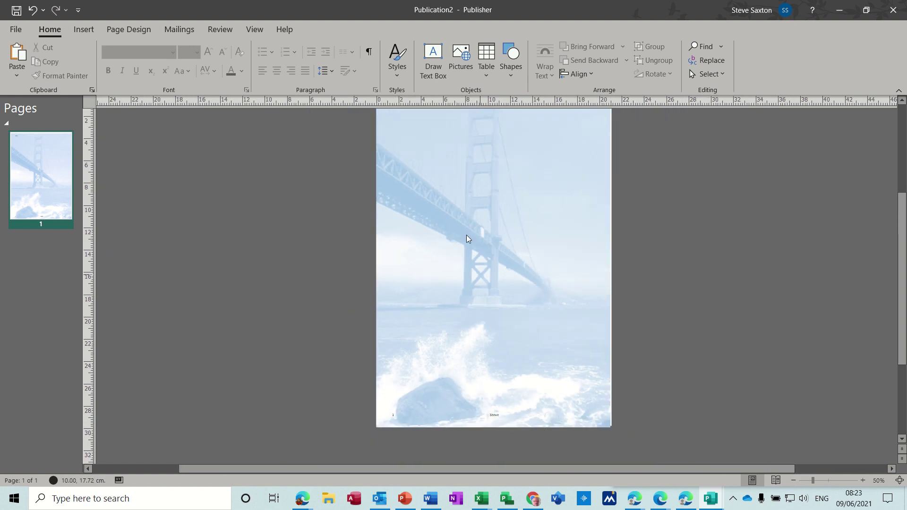
{"action": "left_click", "coordinate": [791, 480]}
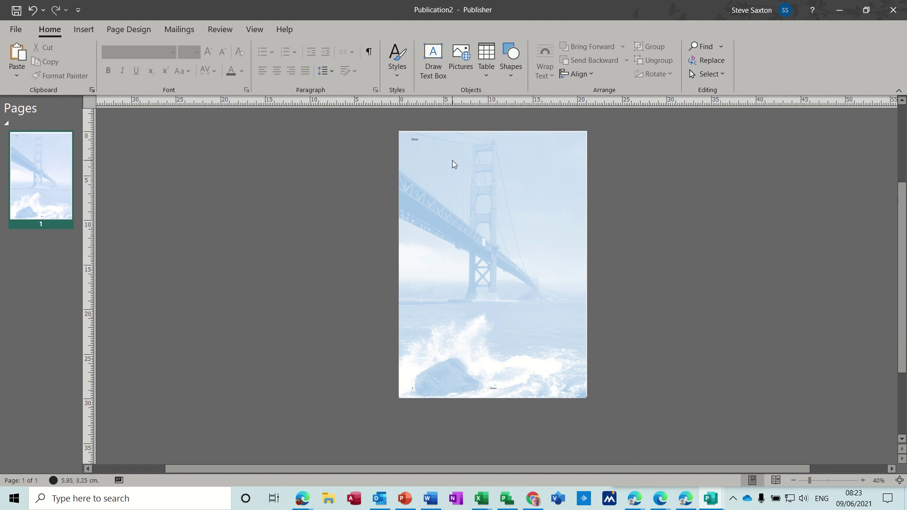
{"action": "left_click", "coordinate": [431, 56]}
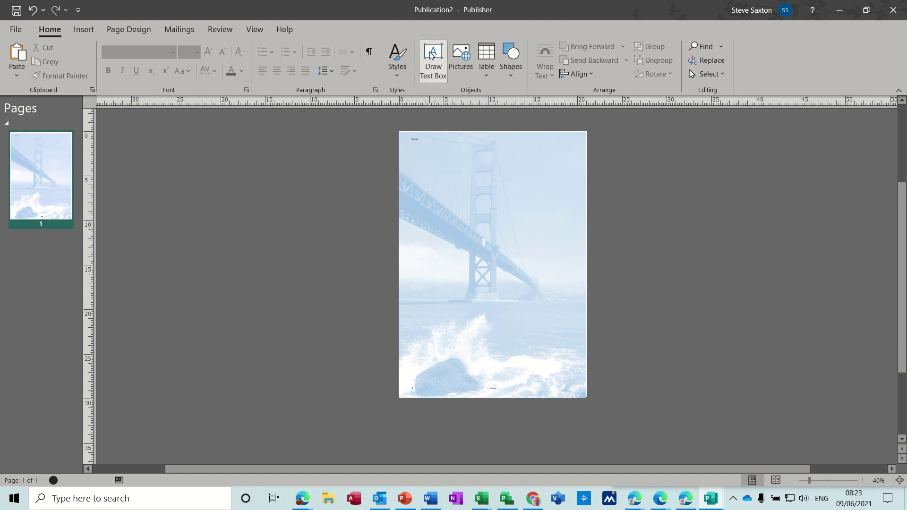
{"action": "left_click_drag", "start_coordinate": [416, 153], "coordinate": [482, 218]}
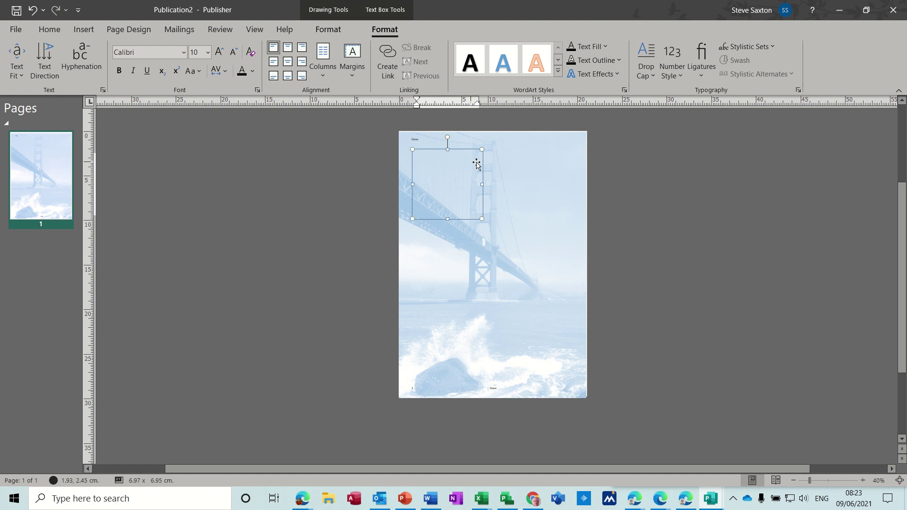
{"action": "type", "text": "sdfsdfsdf fghfgh"}
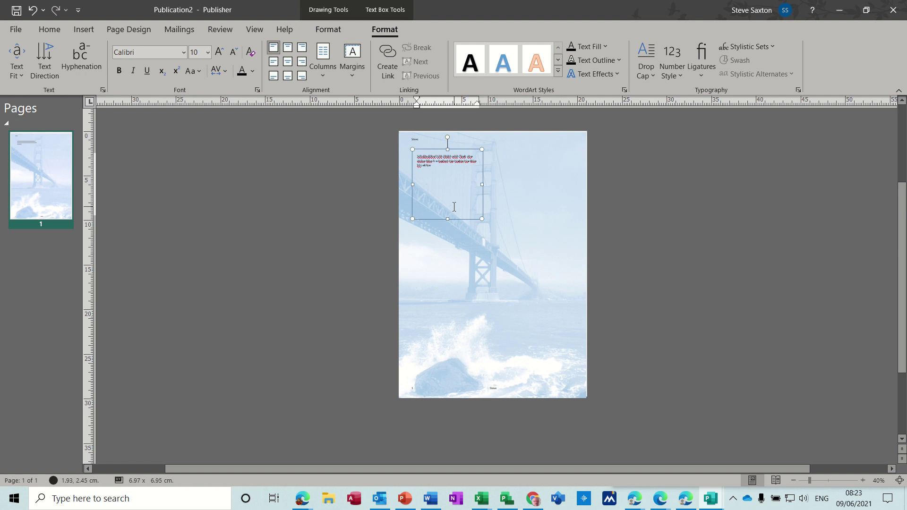
{"action": "left_click", "coordinate": [510, 222]}
Try an orange scheme color fill on the text box and undo it.
{"action": "left_click", "coordinate": [482, 158]}
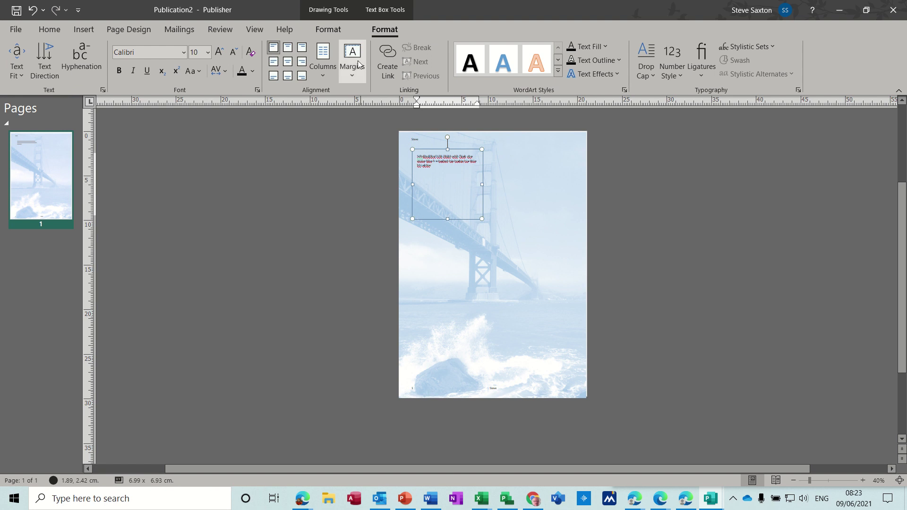
{"action": "left_click", "coordinate": [331, 29]}
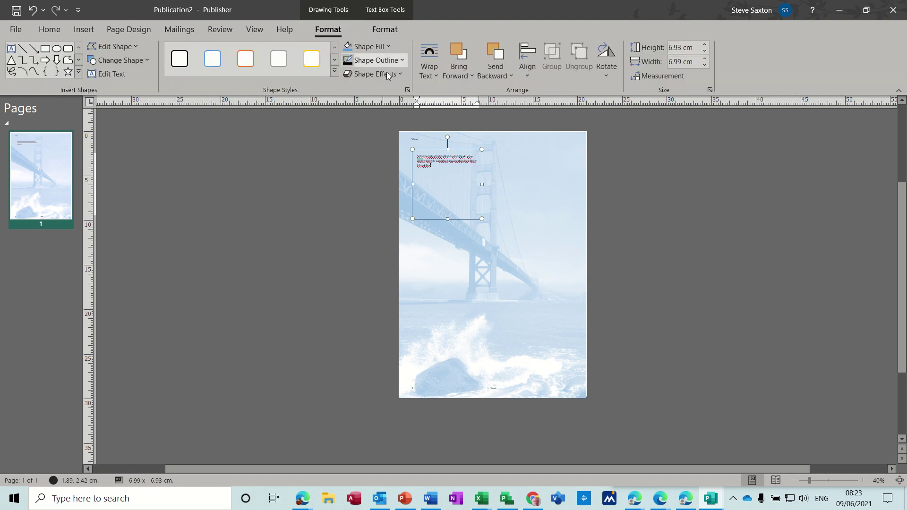
{"action": "left_click", "coordinate": [383, 47]}
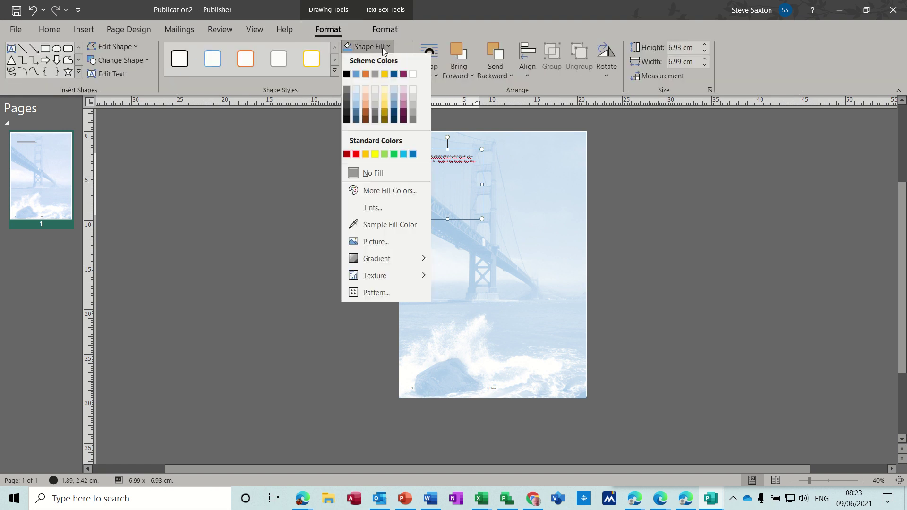
{"action": "left_click", "coordinate": [366, 77]}
{"action": "left_click", "coordinate": [448, 249]}
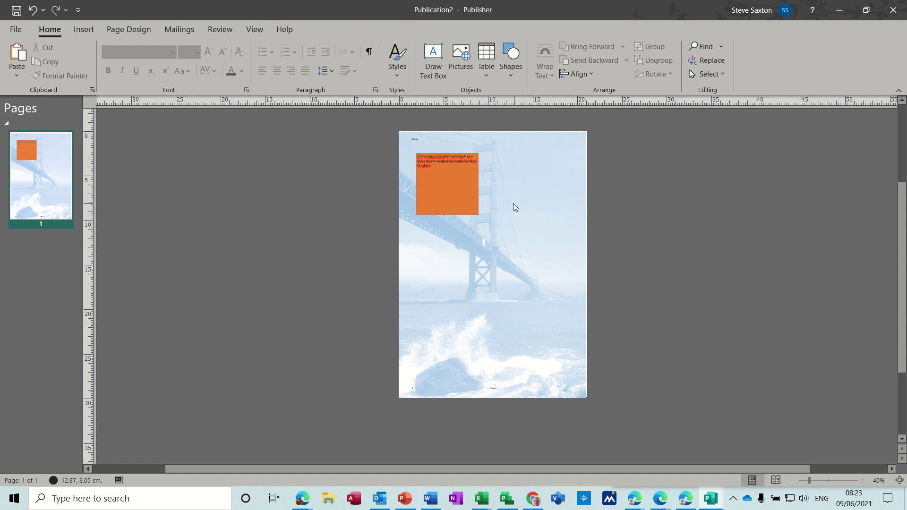
{"action": "key", "text": "ctrl+z"}
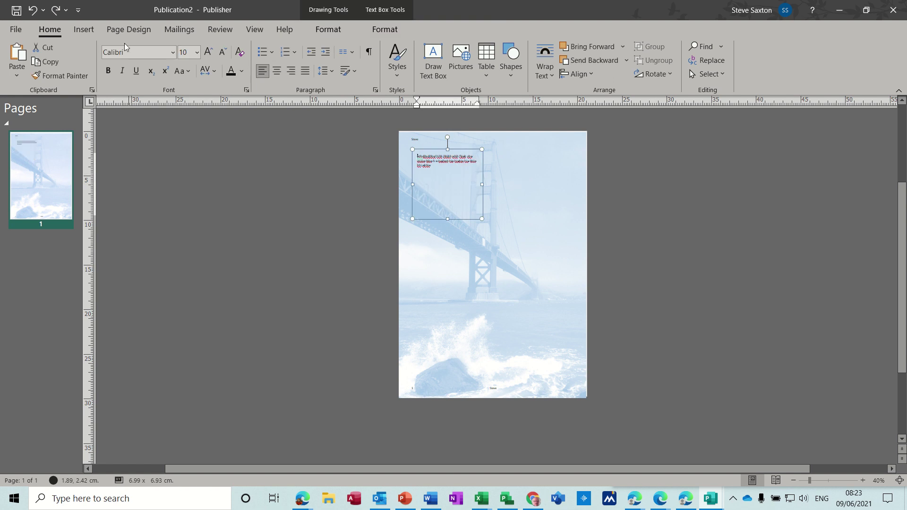
Insert the Caesar_Home picture and place it in the page's upper-right area beside the text box.
{"action": "left_click", "coordinate": [85, 30]}
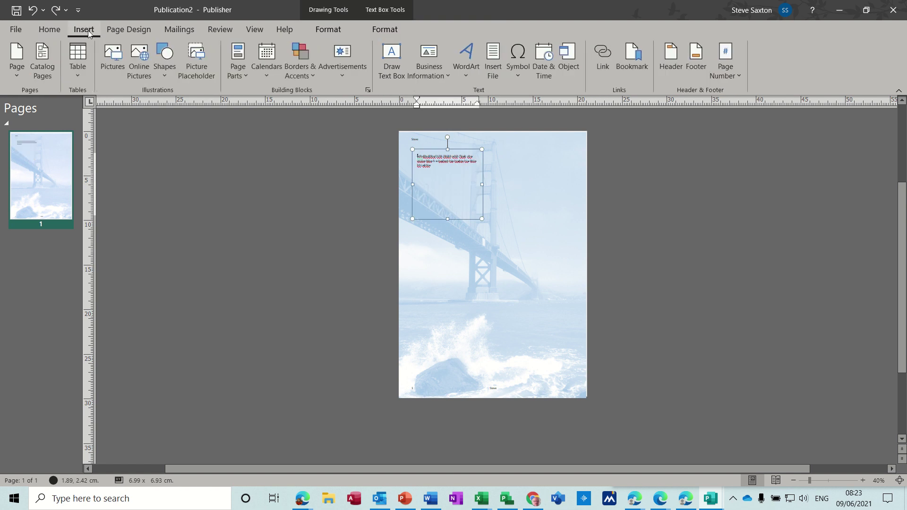
{"action": "left_click", "coordinate": [114, 76]}
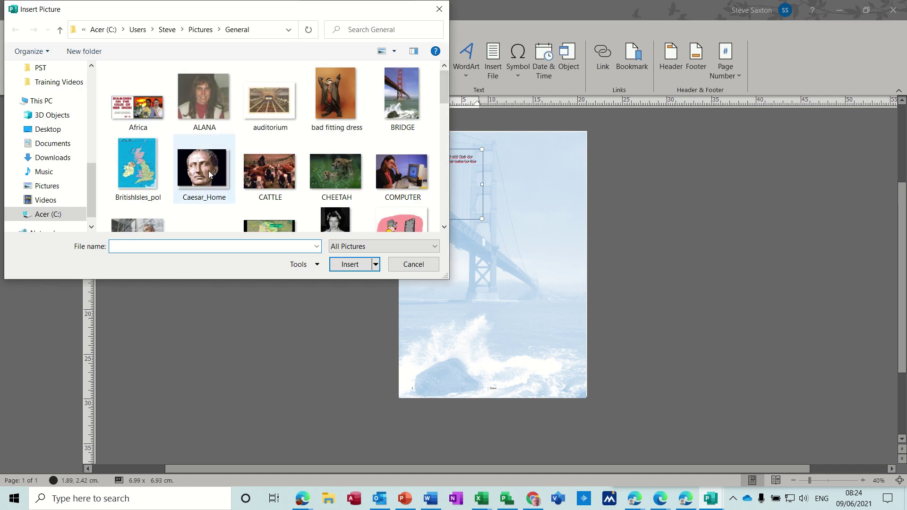
{"action": "double_click", "coordinate": [209, 171]}
{"action": "left_click_drag", "start_coordinate": [506, 267], "coordinate": [544, 169]}
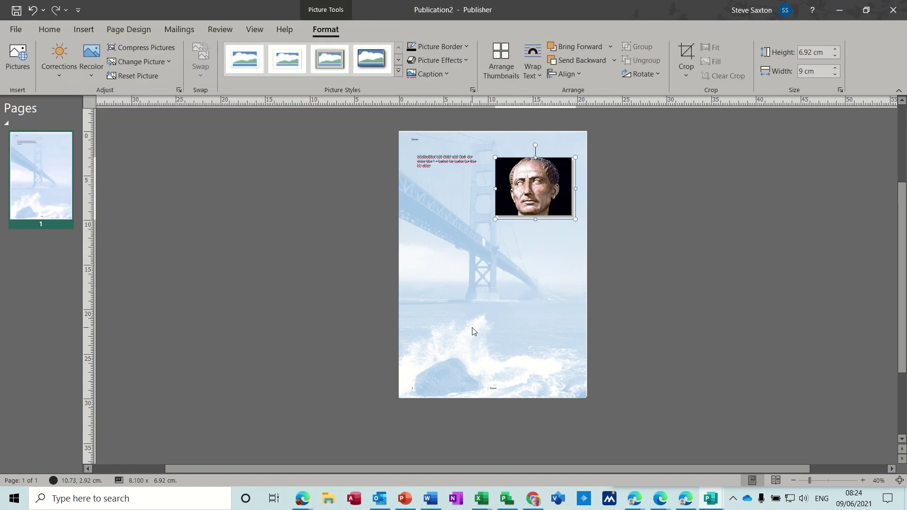
{"action": "left_click", "coordinate": [474, 332]}
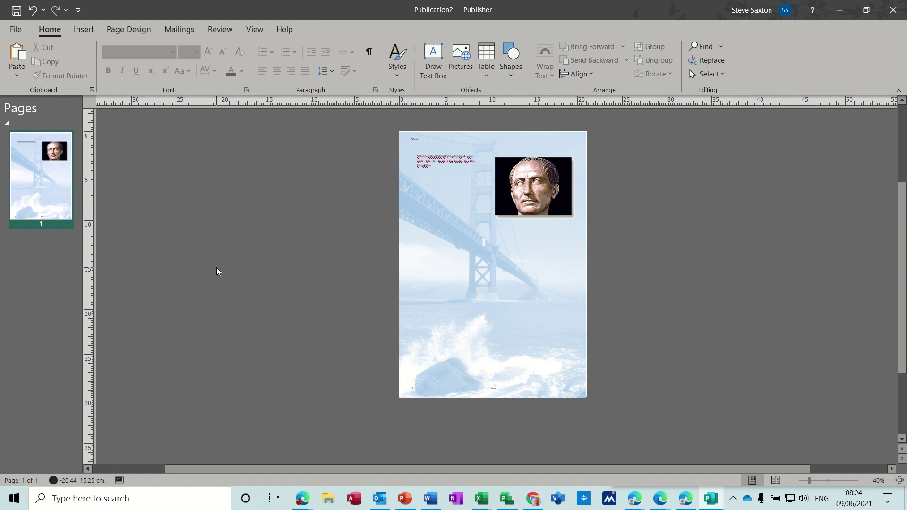
Add a new single-page master page with ID B and the description Master Page B.
{"action": "left_click", "coordinate": [254, 29]}
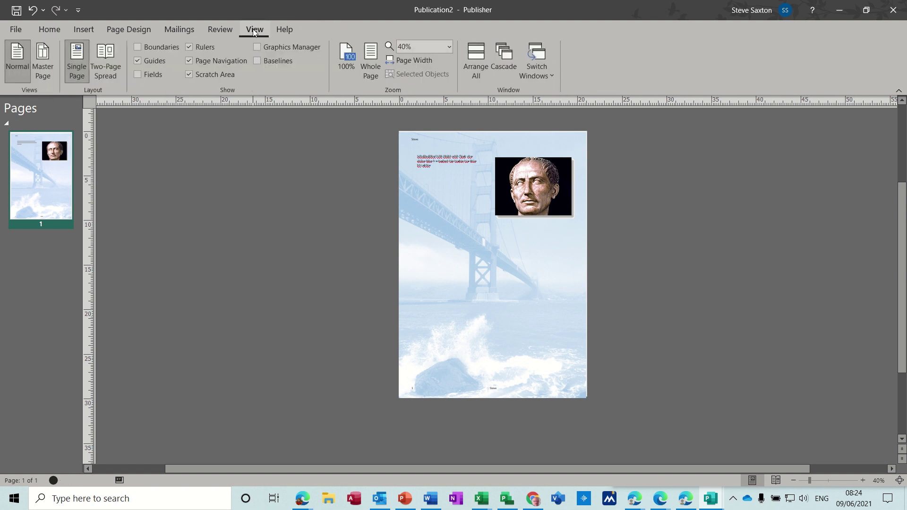
{"action": "left_click", "coordinate": [43, 57]}
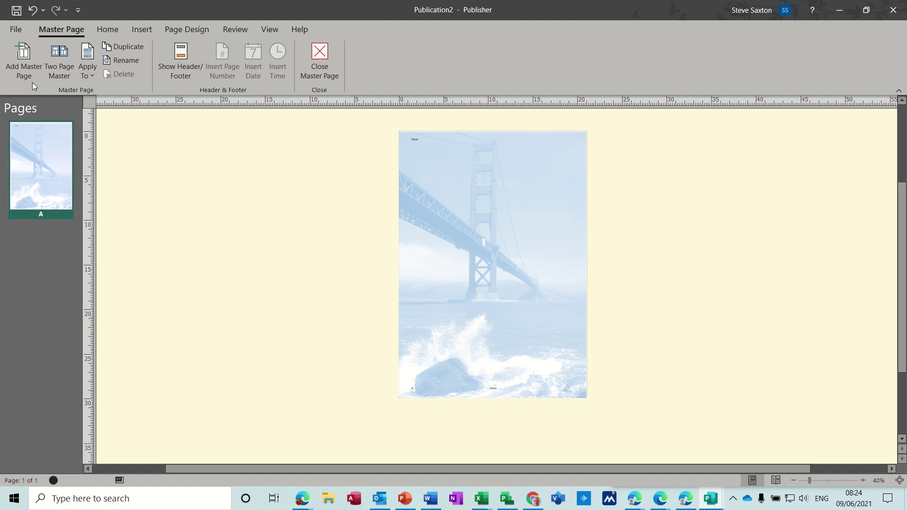
{"action": "left_click", "coordinate": [25, 53]}
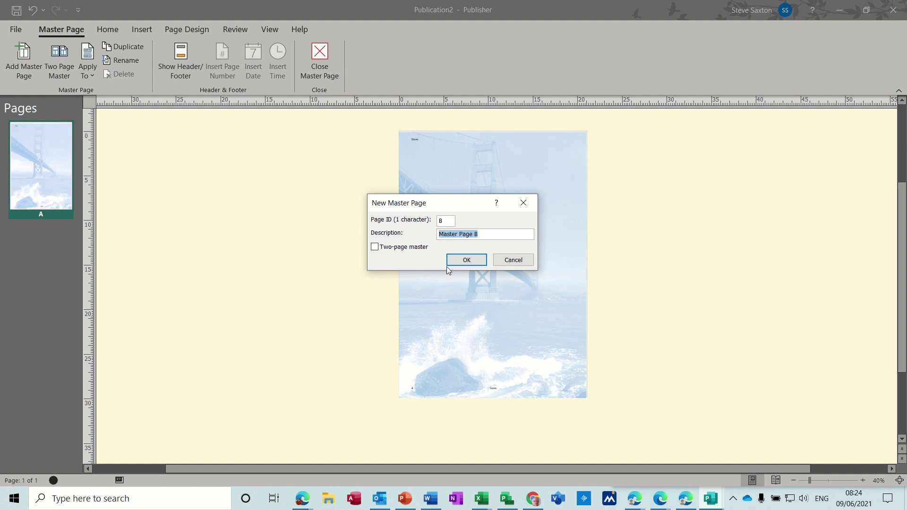
{"action": "left_click", "coordinate": [458, 260]}
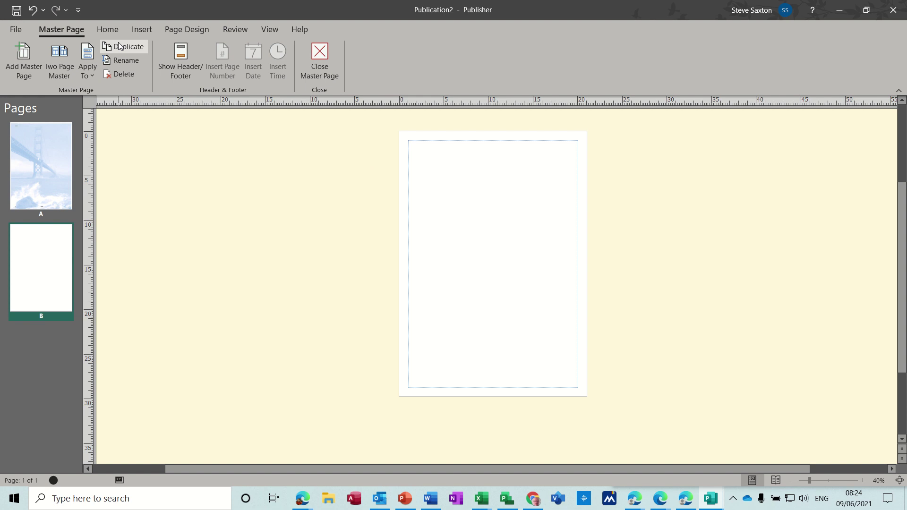
Insert the It's Easy Training logo from the Pictures folder onto master page B.
{"action": "left_click", "coordinate": [145, 33]}
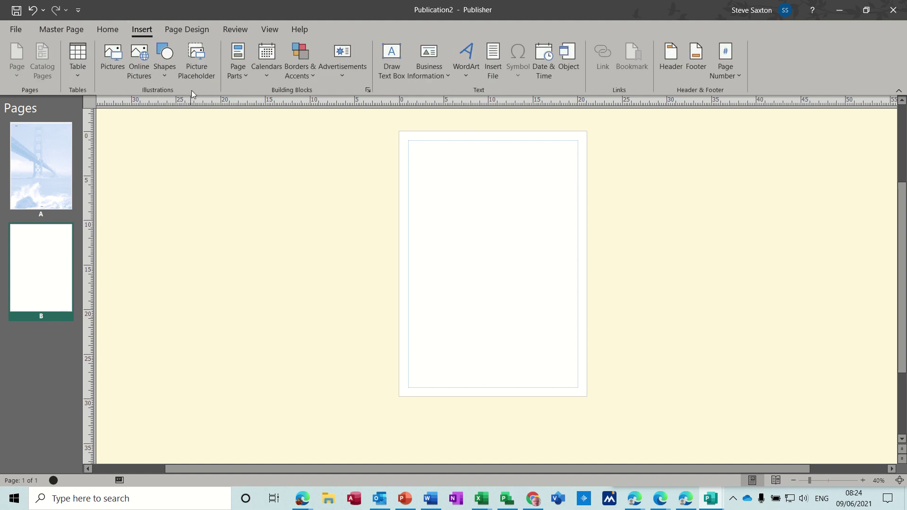
{"action": "left_click", "coordinate": [113, 64]}
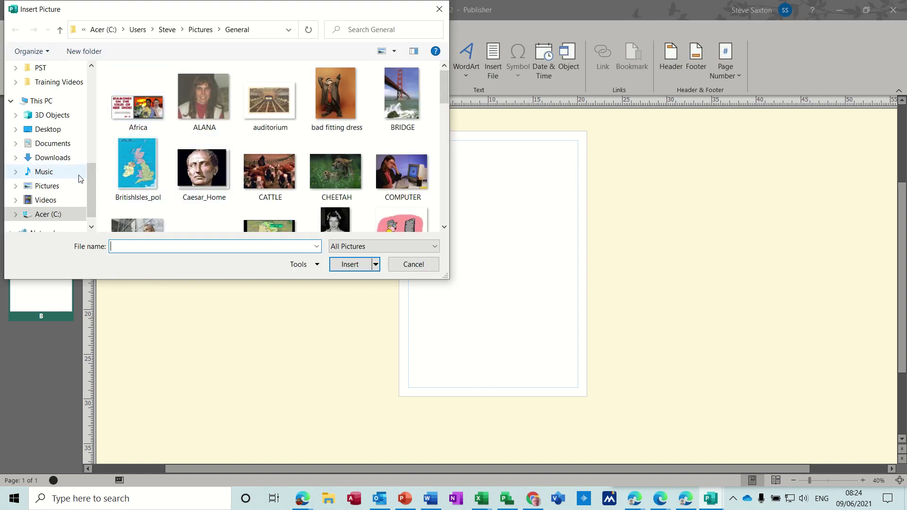
{"action": "left_click", "coordinate": [60, 186]}
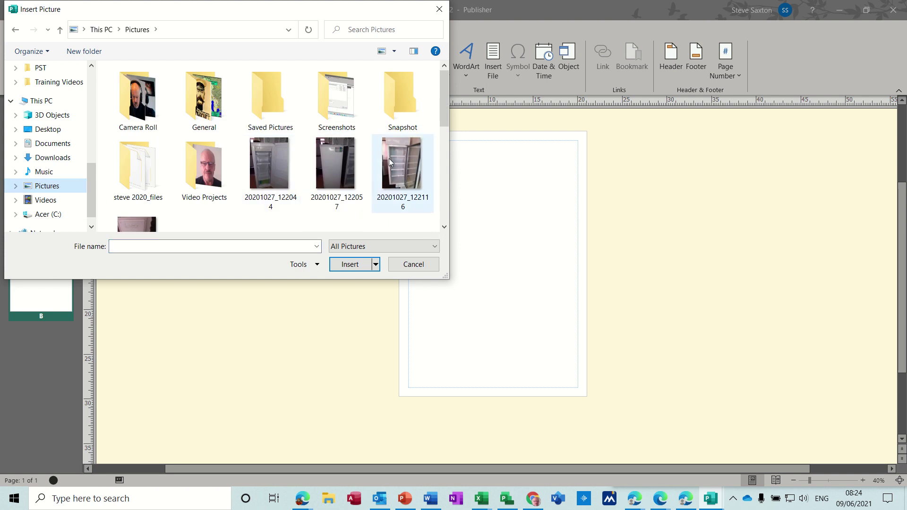
{"action": "left_click_drag", "start_coordinate": [443, 118], "coordinate": [441, 150]}
{"action": "double_click", "coordinate": [404, 159]}
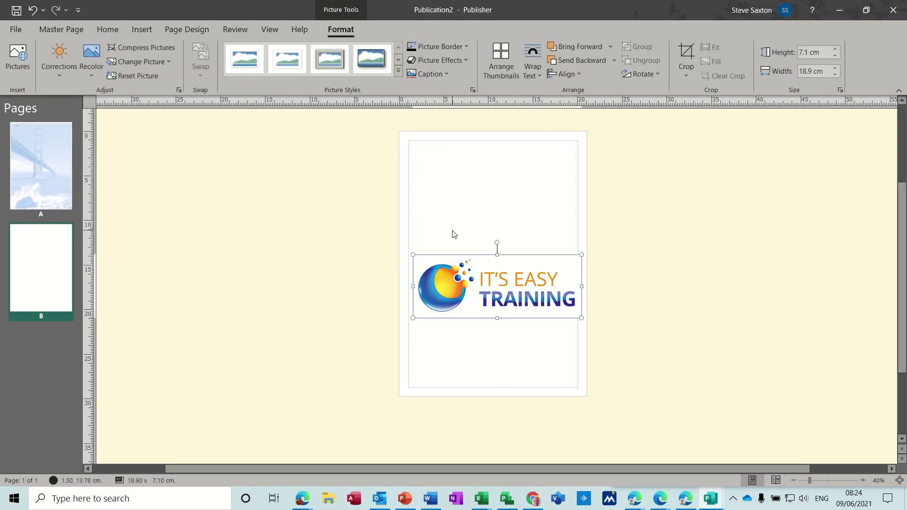
Shrink the logo to about 9.38 x 3.52 cm, place it in the page's upper-right corner, and close the master page.
{"action": "left_click_drag", "start_coordinate": [500, 263], "coordinate": [500, 162]}
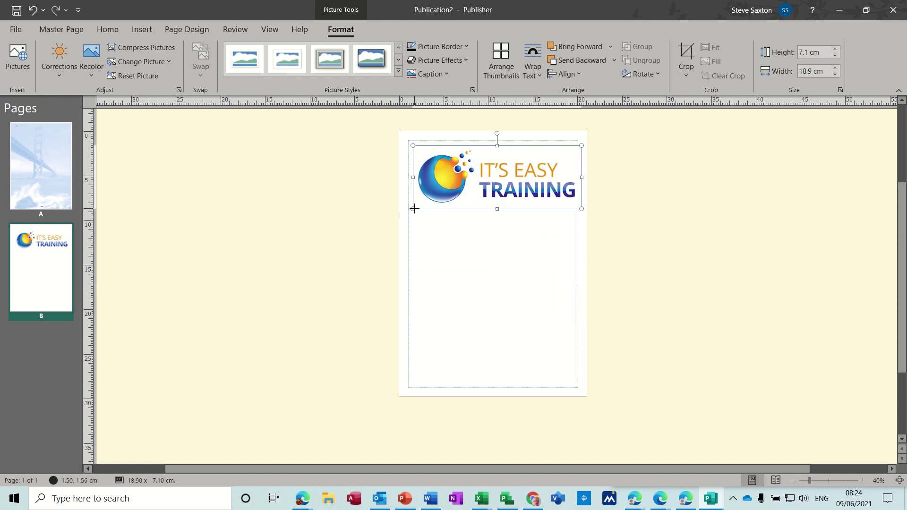
{"action": "left_click_drag", "start_coordinate": [413, 205], "coordinate": [499, 164]}
{"action": "left_click_drag", "start_coordinate": [555, 168], "coordinate": [551, 164]}
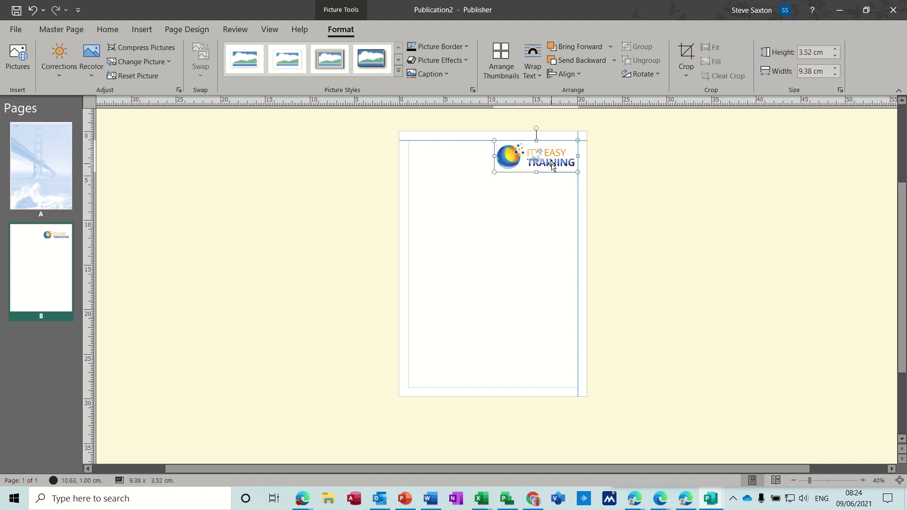
{"action": "left_click", "coordinate": [481, 199]}
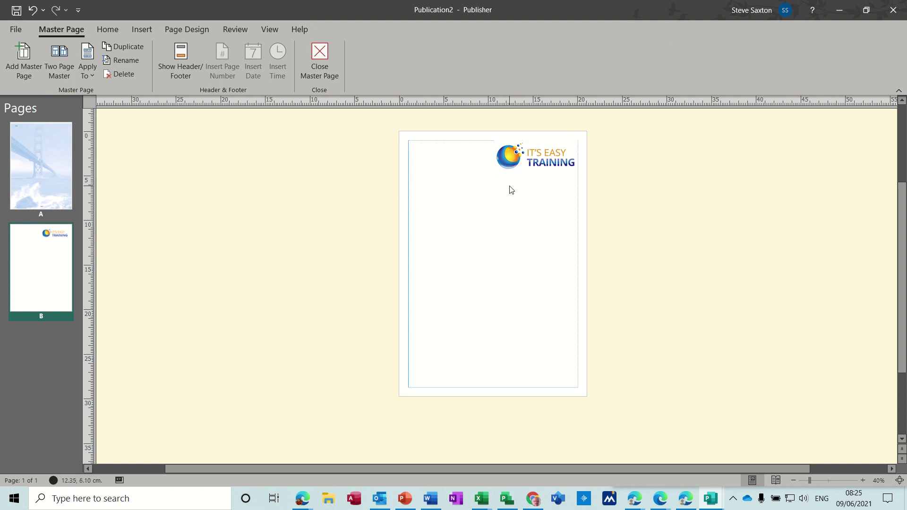
{"action": "left_click", "coordinate": [527, 164]}
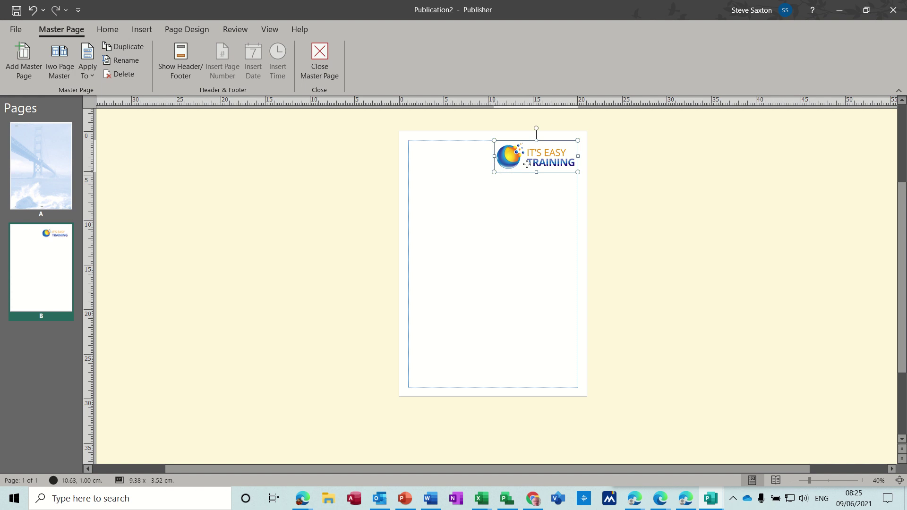
{"action": "left_click_drag", "start_coordinate": [527, 164], "coordinate": [528, 167]}
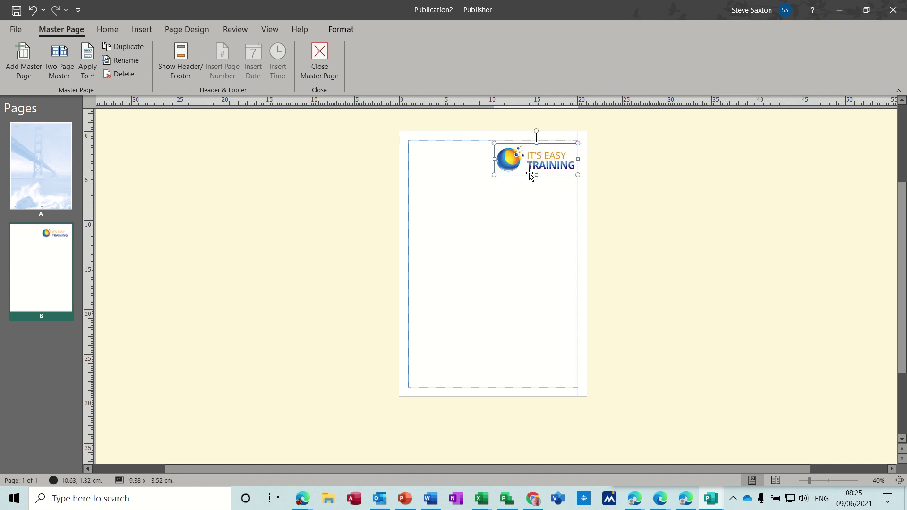
{"action": "left_click", "coordinate": [537, 211]}
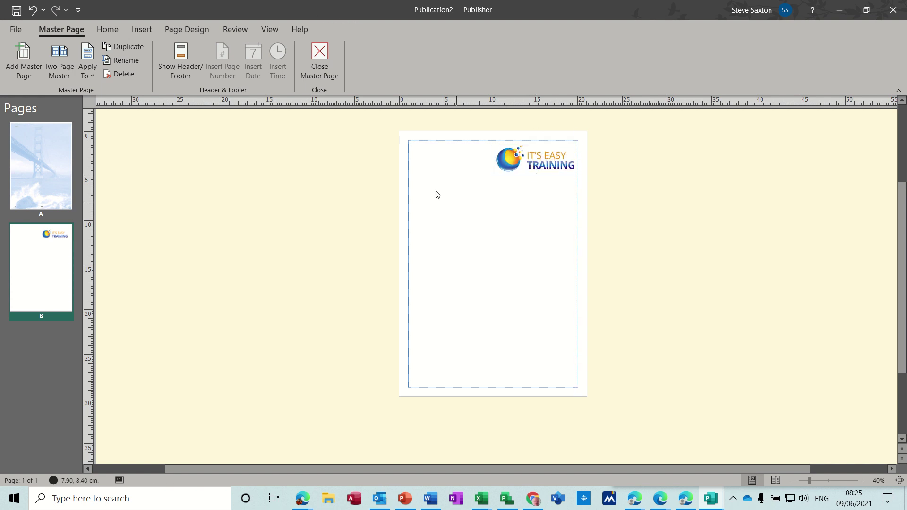
{"action": "left_click", "coordinate": [319, 53]}
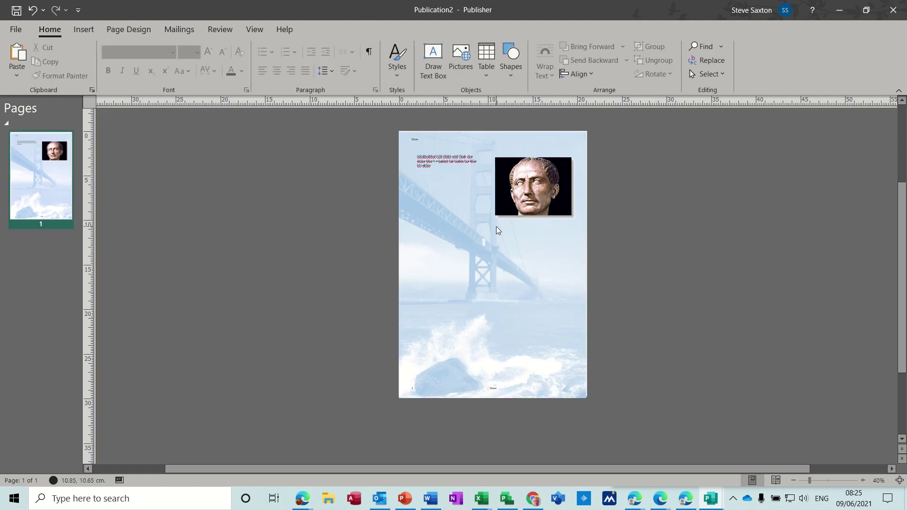
Apply master page B to page 1 and move the Caesar picture down below the logo.
{"action": "right_click", "coordinate": [42, 202]}
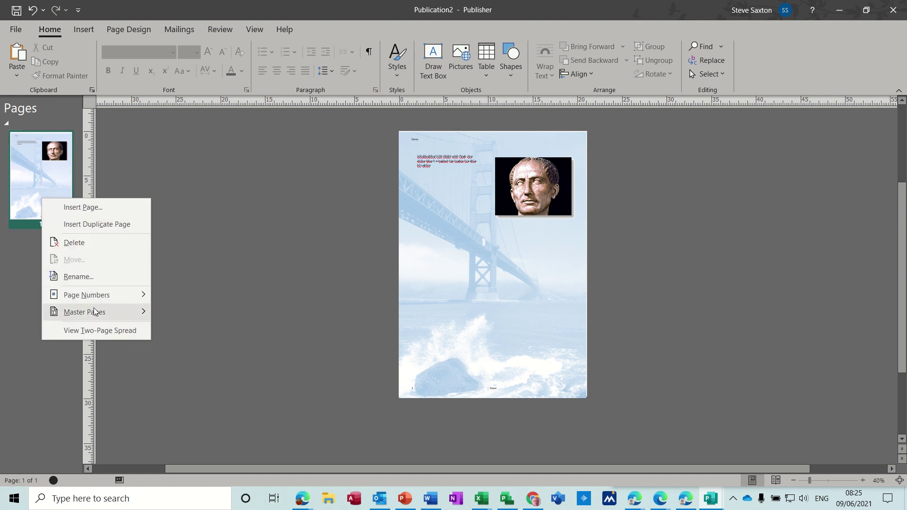
{"action": "mouse_move", "coordinate": [94, 313]}
{"action": "left_click", "coordinate": [189, 333]}
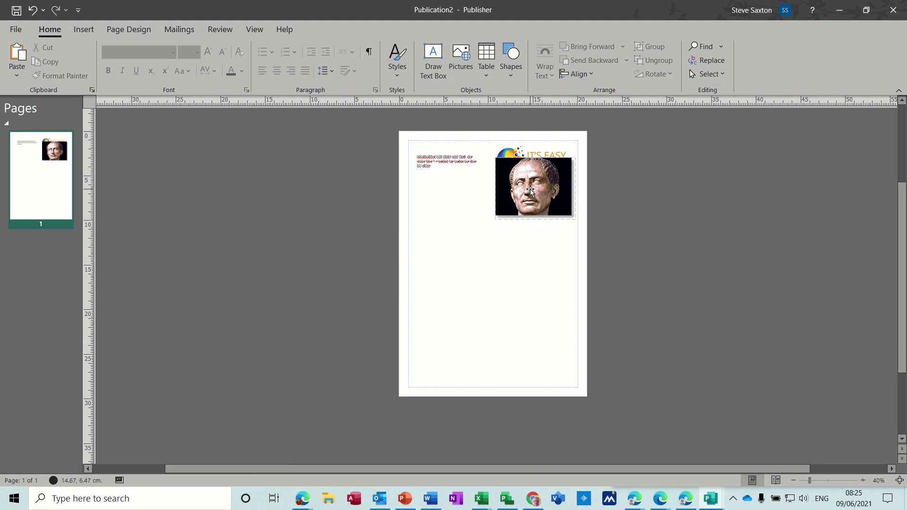
{"action": "left_click_drag", "start_coordinate": [531, 191], "coordinate": [536, 215]}
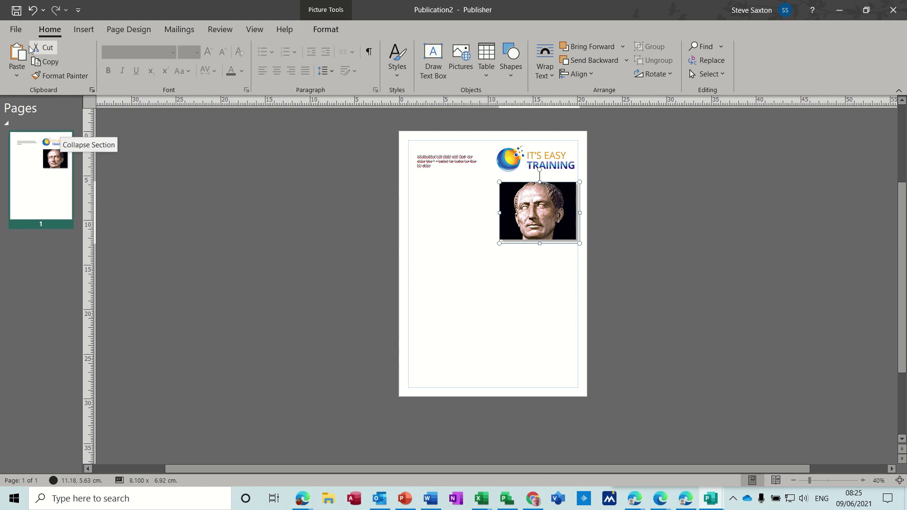
Create a new publication from the Email newsletter template.
{"action": "left_click", "coordinate": [16, 29]}
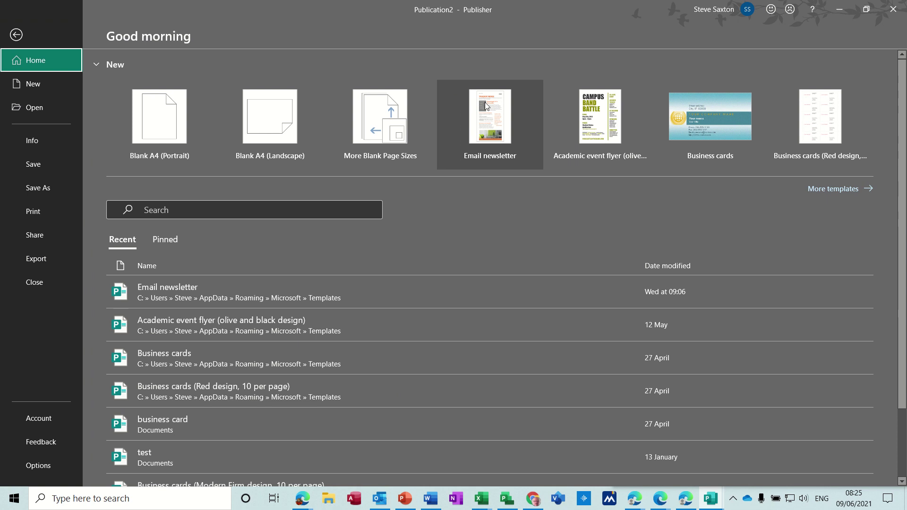
{"action": "left_click", "coordinate": [500, 121]}
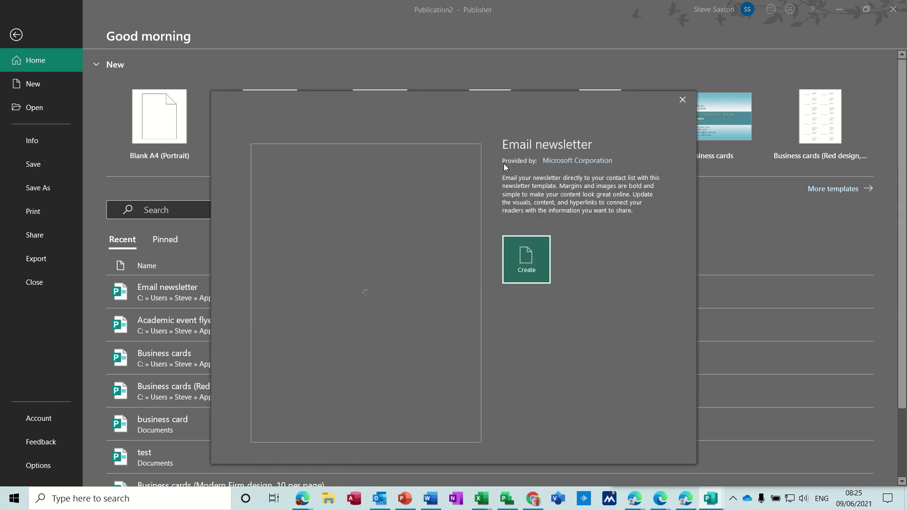
{"action": "left_click", "coordinate": [533, 179]}
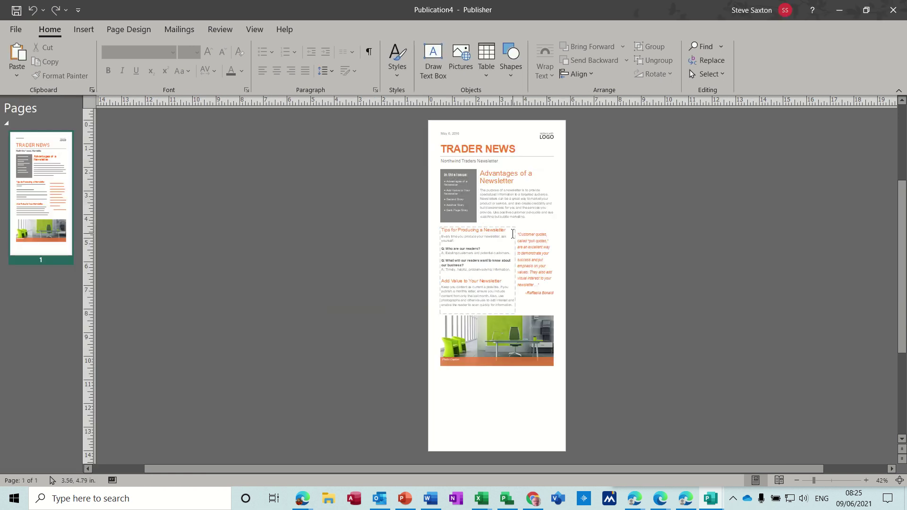
Open the newsletter's master page and insert the BRIDGE picture from the General pictures folder.
{"action": "left_click", "coordinate": [255, 30]}
{"action": "left_click", "coordinate": [45, 61]}
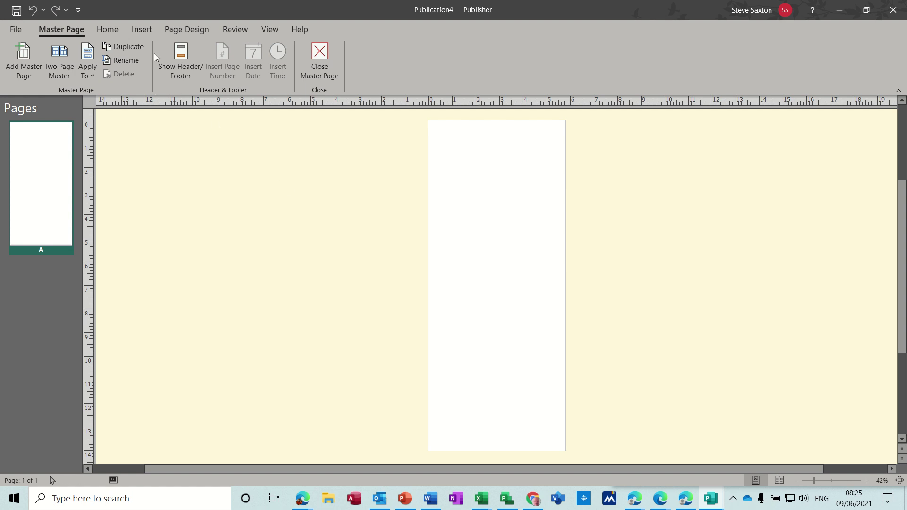
{"action": "left_click", "coordinate": [143, 32]}
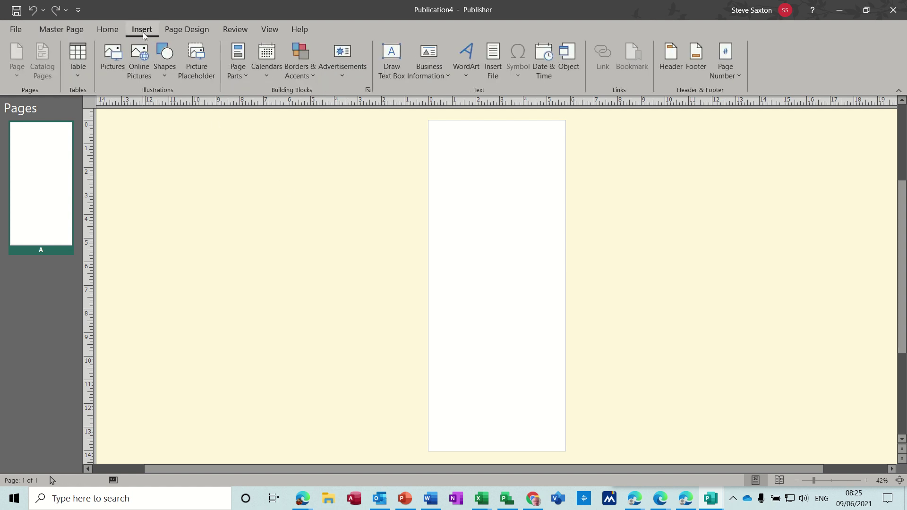
{"action": "left_click", "coordinate": [113, 59]}
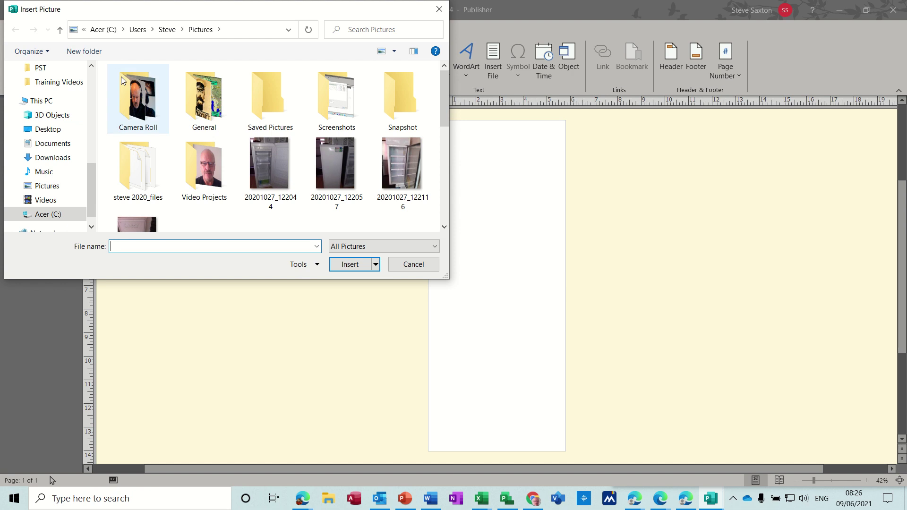
{"action": "left_click", "coordinate": [203, 109]}
{"action": "double_click", "coordinate": [204, 108]}
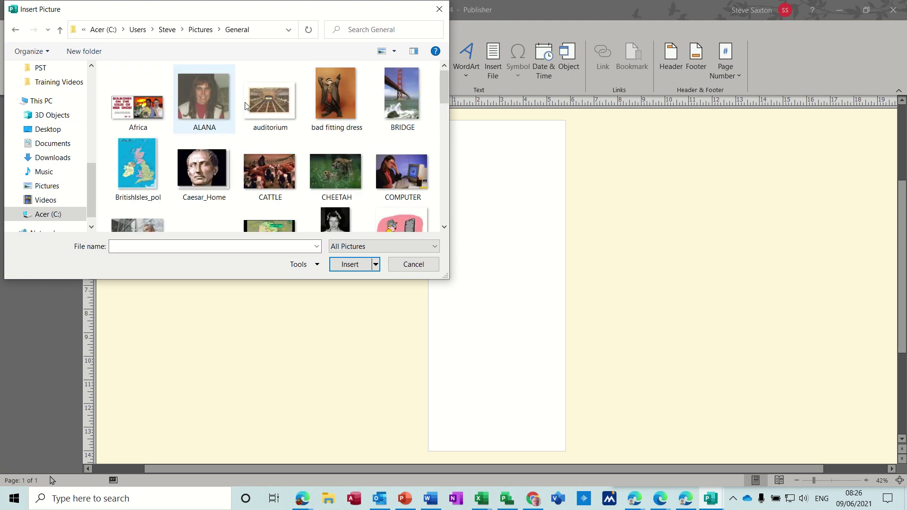
{"action": "double_click", "coordinate": [384, 99]}
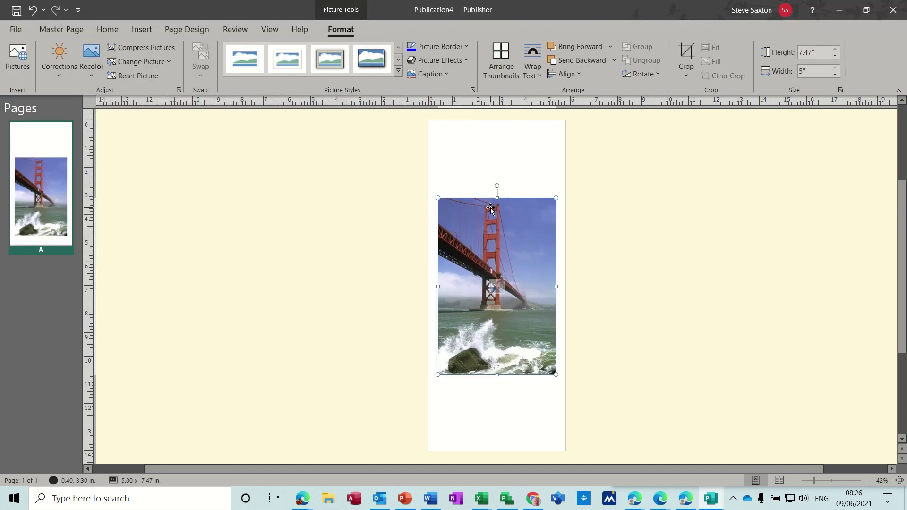
Move the bridge picture to the page's upper-left corner and stretch it over the whole page, about 5.84 x 13.95 in.
{"action": "left_click_drag", "start_coordinate": [491, 208], "coordinate": [481, 130]}
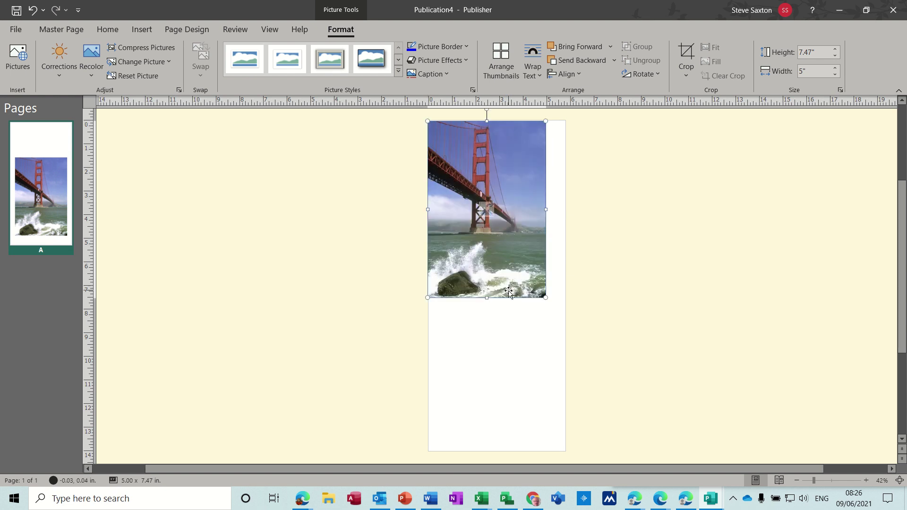
{"action": "left_click_drag", "start_coordinate": [544, 296], "coordinate": [565, 305]}
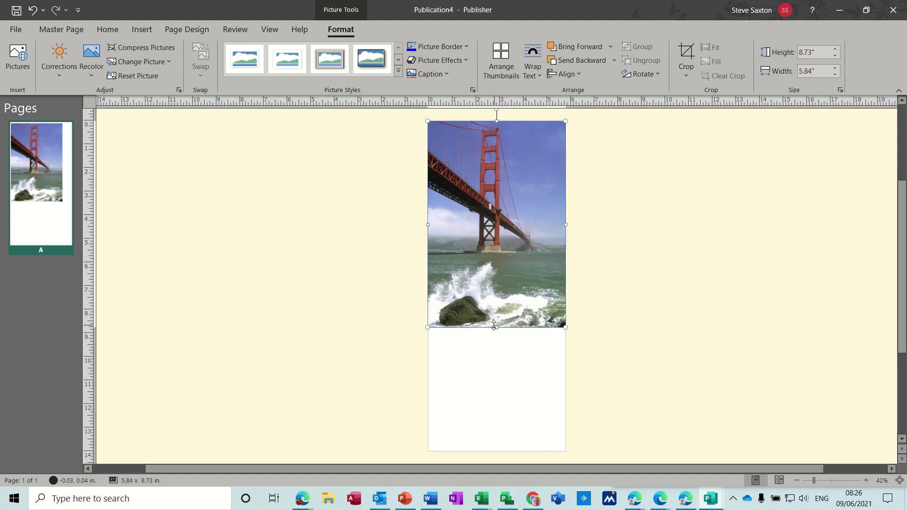
{"action": "left_click_drag", "start_coordinate": [494, 326], "coordinate": [505, 450]}
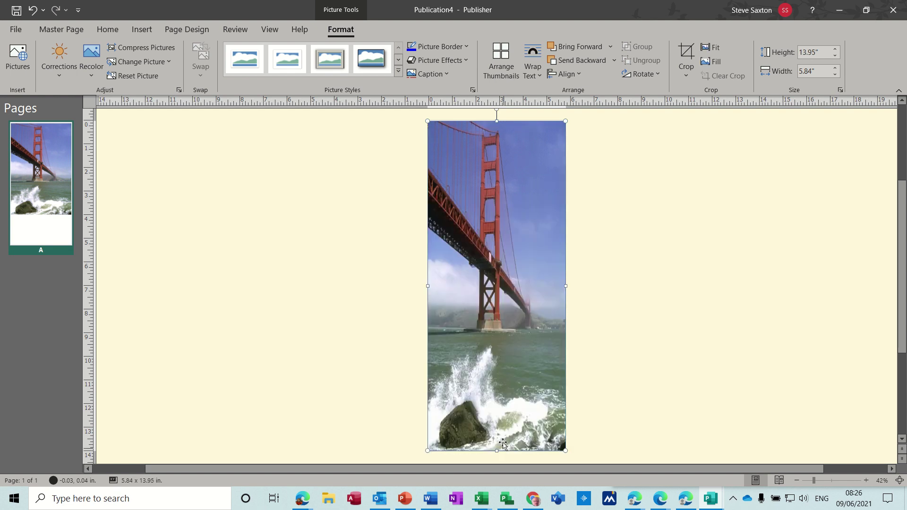
Recolor the bridge picture with the light purple variation and close the master page to view the newsletter at 100%.
{"action": "left_click", "coordinate": [92, 78]}
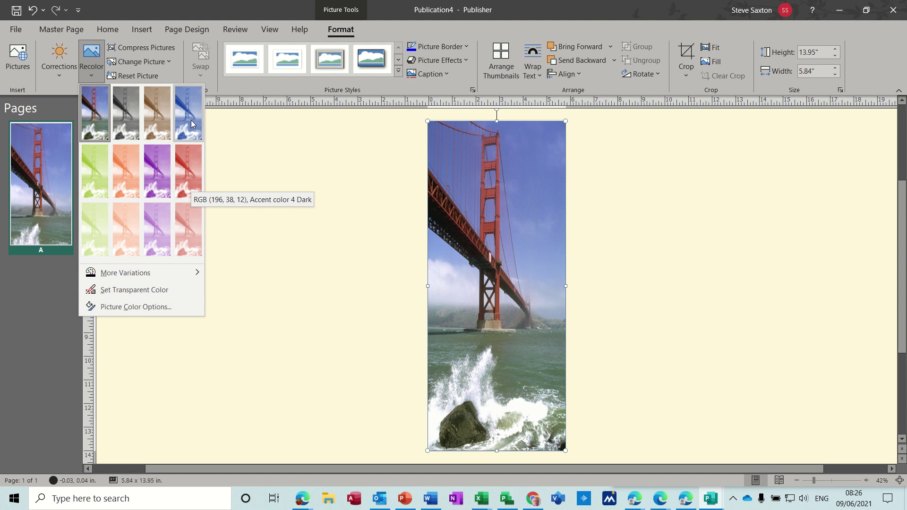
{"action": "left_click", "coordinate": [151, 243]}
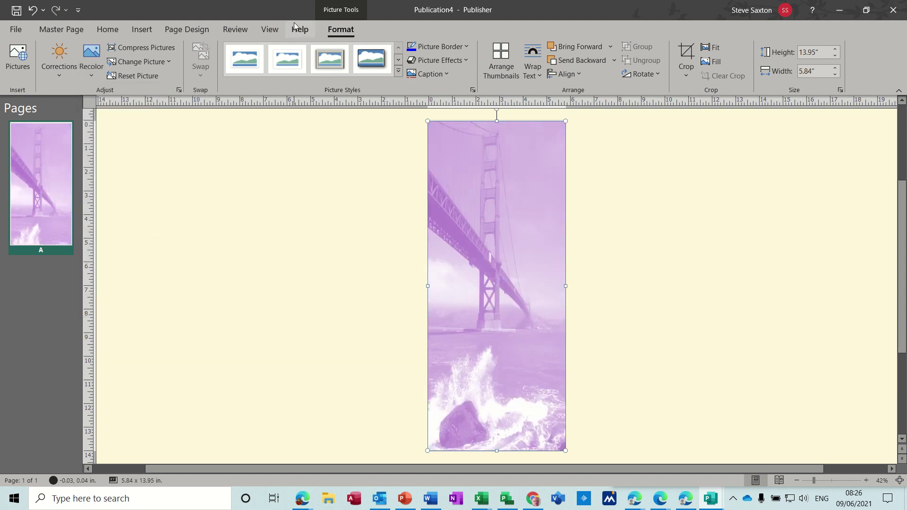
{"action": "left_click", "coordinate": [71, 29]}
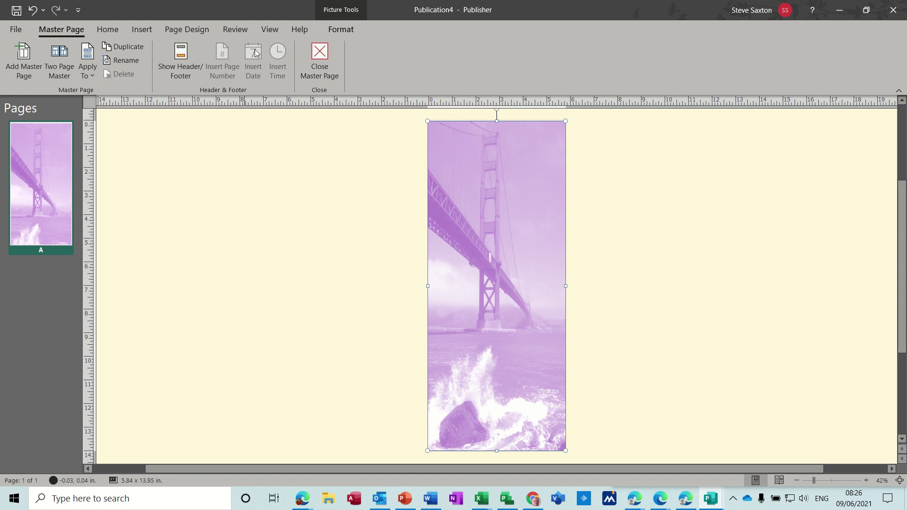
{"action": "left_click", "coordinate": [329, 55]}
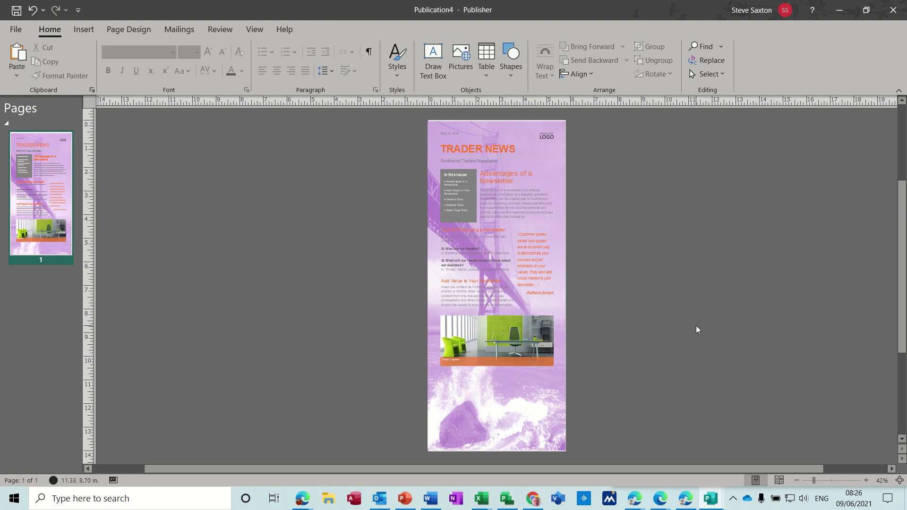
{"action": "left_click", "coordinate": [867, 480]}
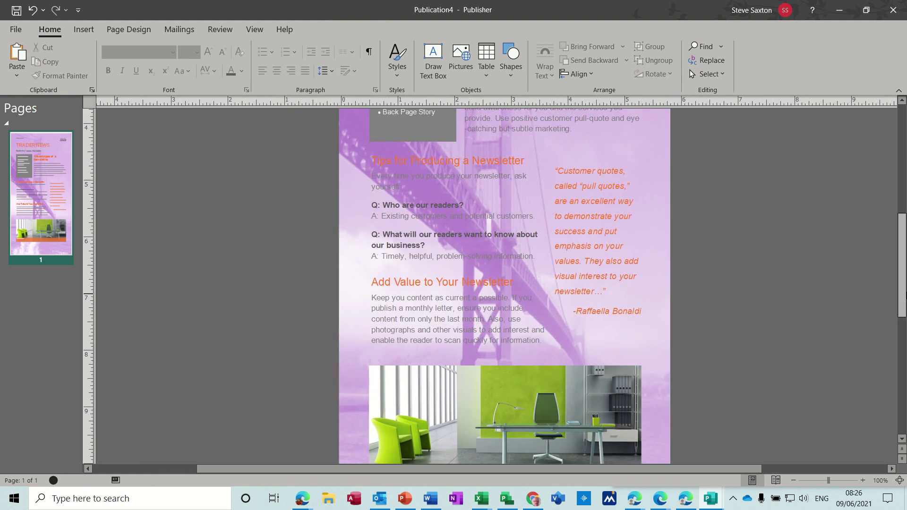
{"action": "left_click_drag", "start_coordinate": [902, 295], "coordinate": [902, 224]}
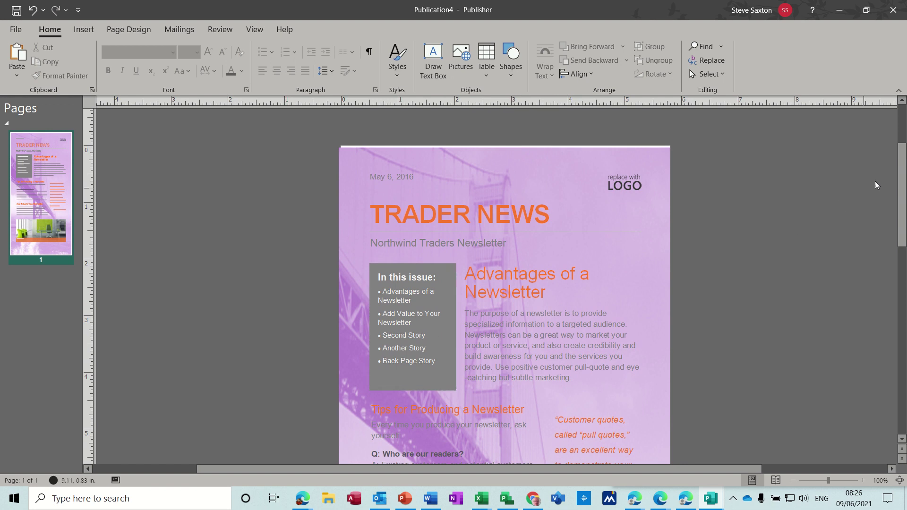
Examine how the newsletter's text boxes, pull quote and photo sit over the recolored bridge background, down to the end of the page.
{"action": "left_click_drag", "start_coordinate": [902, 166], "coordinate": [904, 204]}
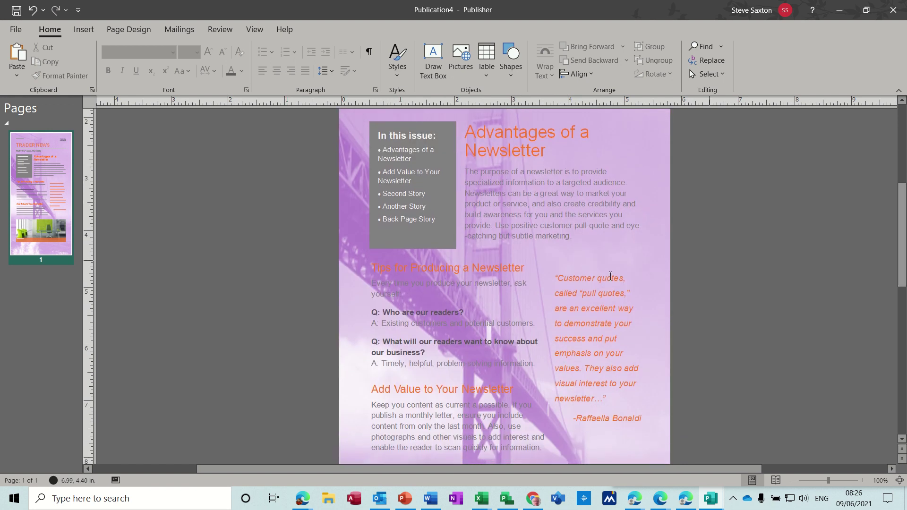
{"action": "left_click", "coordinate": [530, 203]}
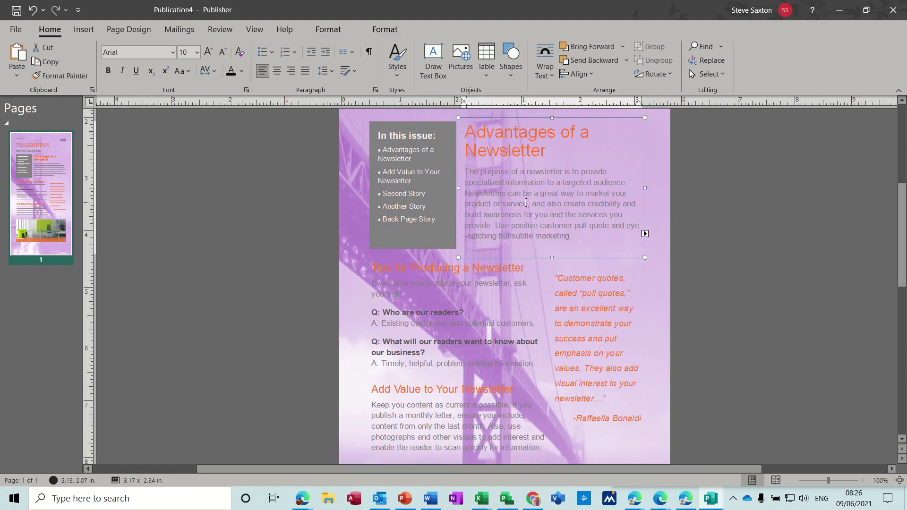
{"action": "left_click", "coordinate": [458, 323]}
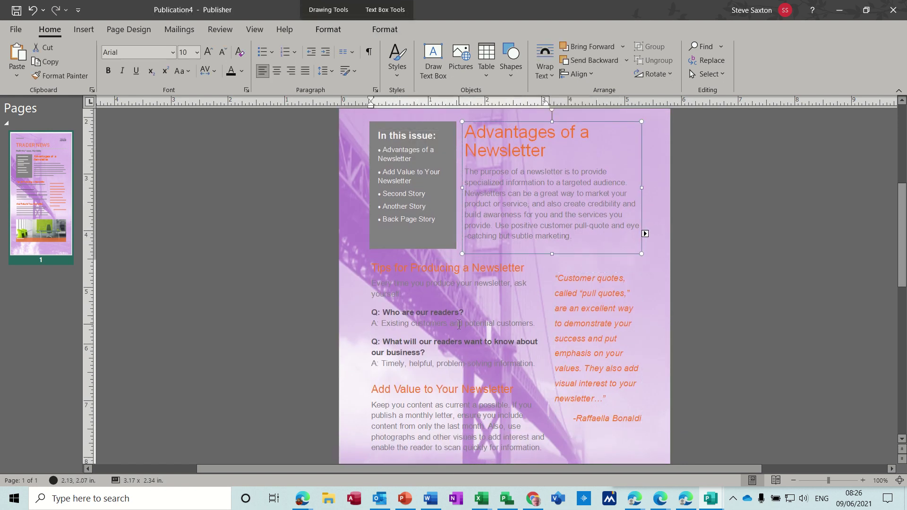
{"action": "left_click", "coordinate": [442, 237]}
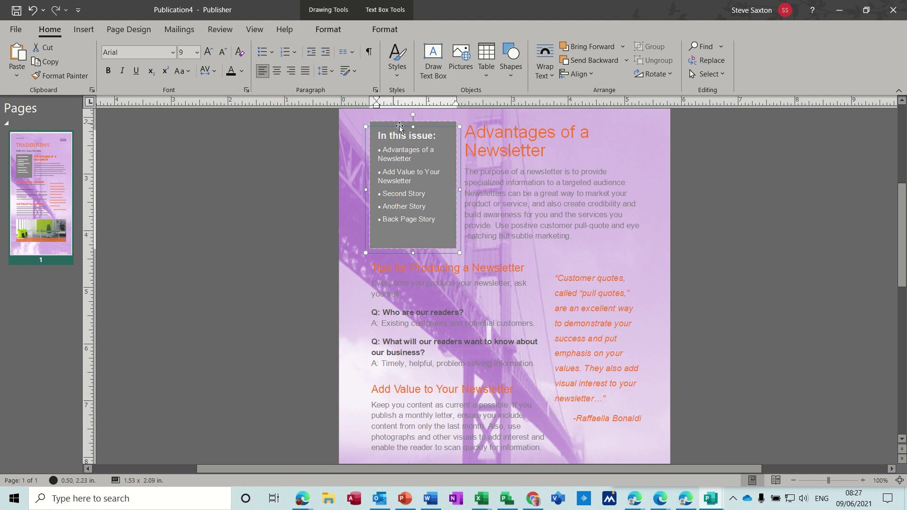
{"action": "left_click", "coordinate": [585, 297]}
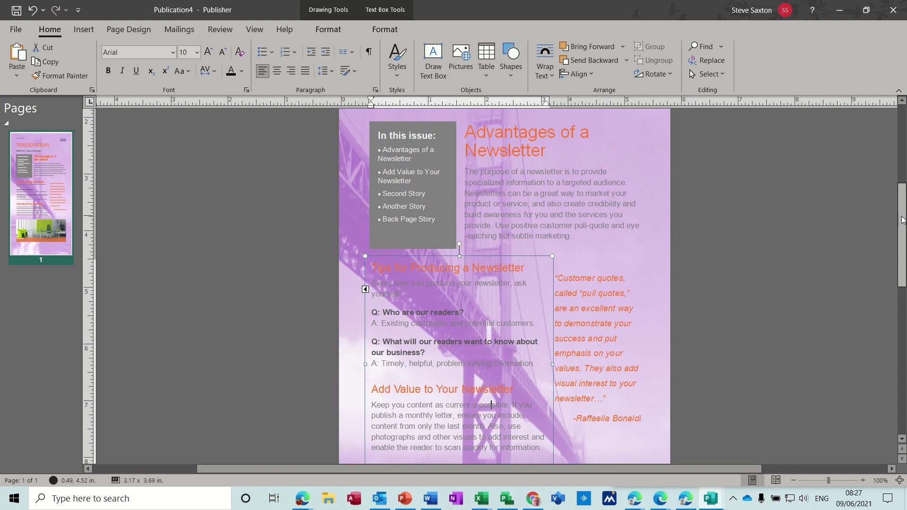
{"action": "left_click_drag", "start_coordinate": [902, 225], "coordinate": [903, 269]}
{"action": "scroll", "coordinate": [583, 303], "scroll_direction": "down", "scroll_amount": 1}
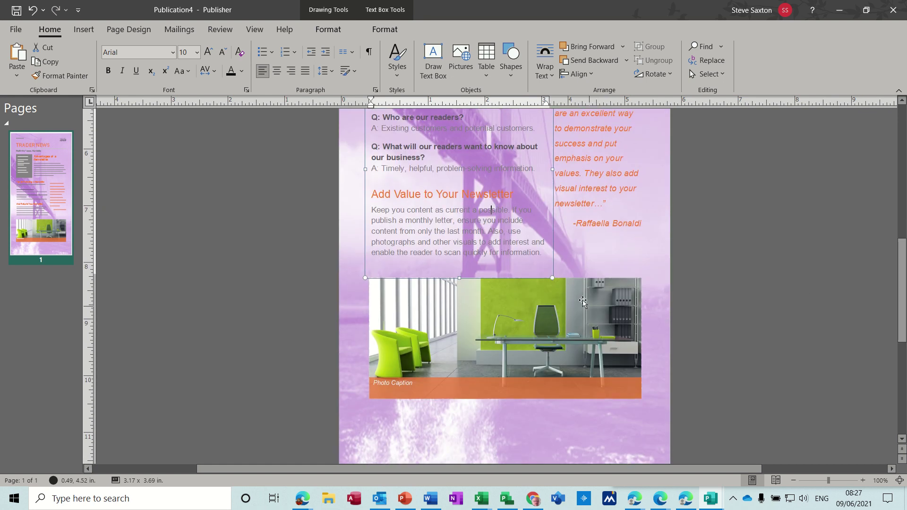
{"action": "left_click", "coordinate": [633, 253]}
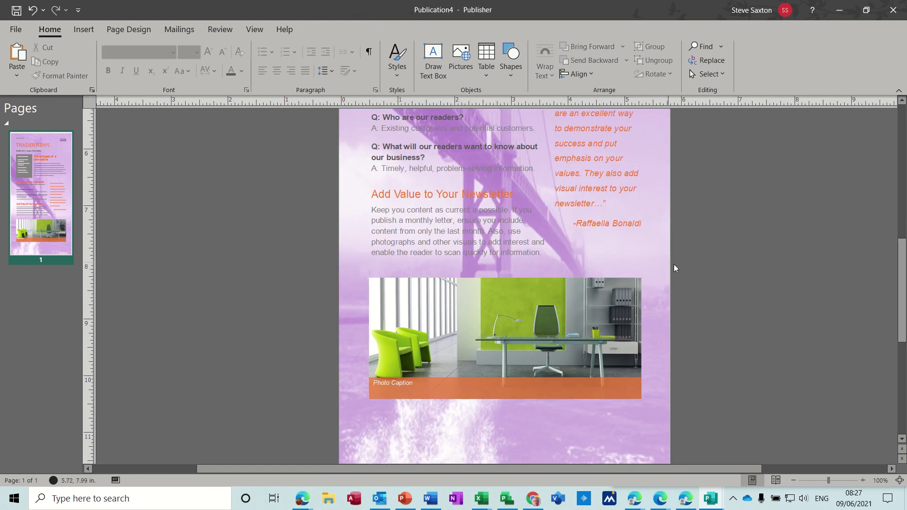